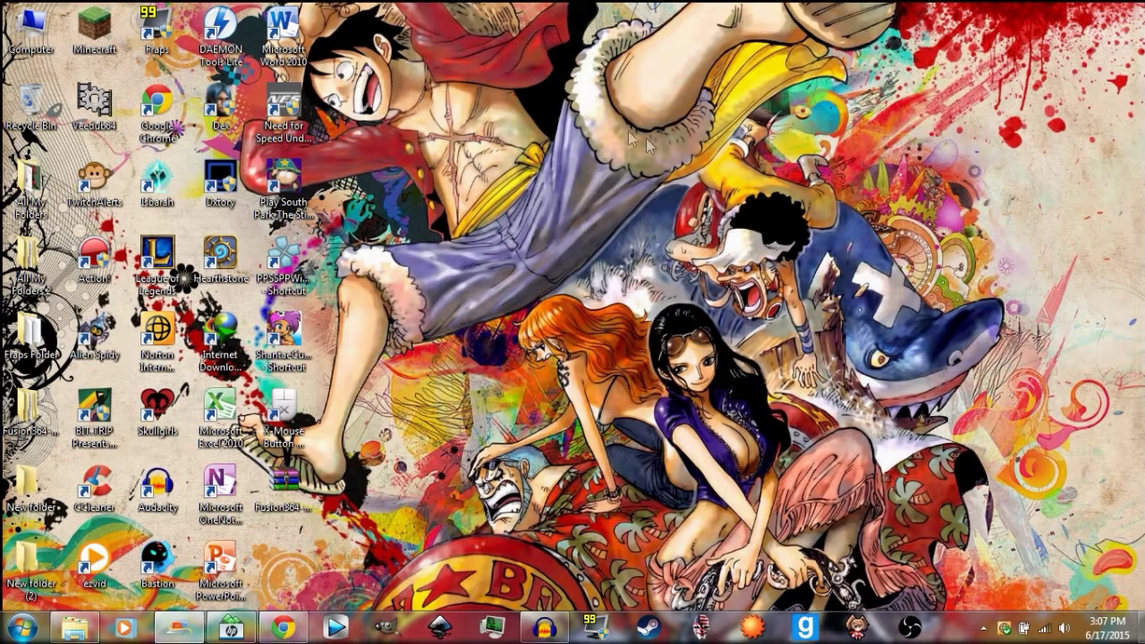
Restore the Audacity window showing its empty 48000 Hz project.
click(547, 626)
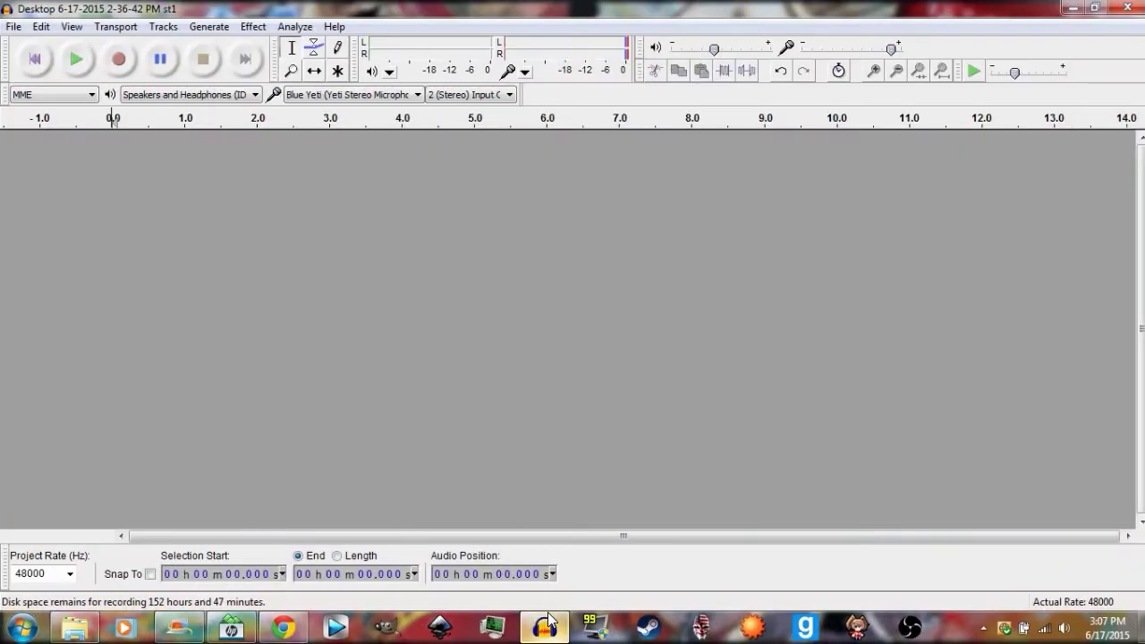
Minimize Audacity, view the SourceForge audacity-win-2.1.0.exe page in Chrome, then minimize Chrome.
click(1070, 8)
click(283, 628)
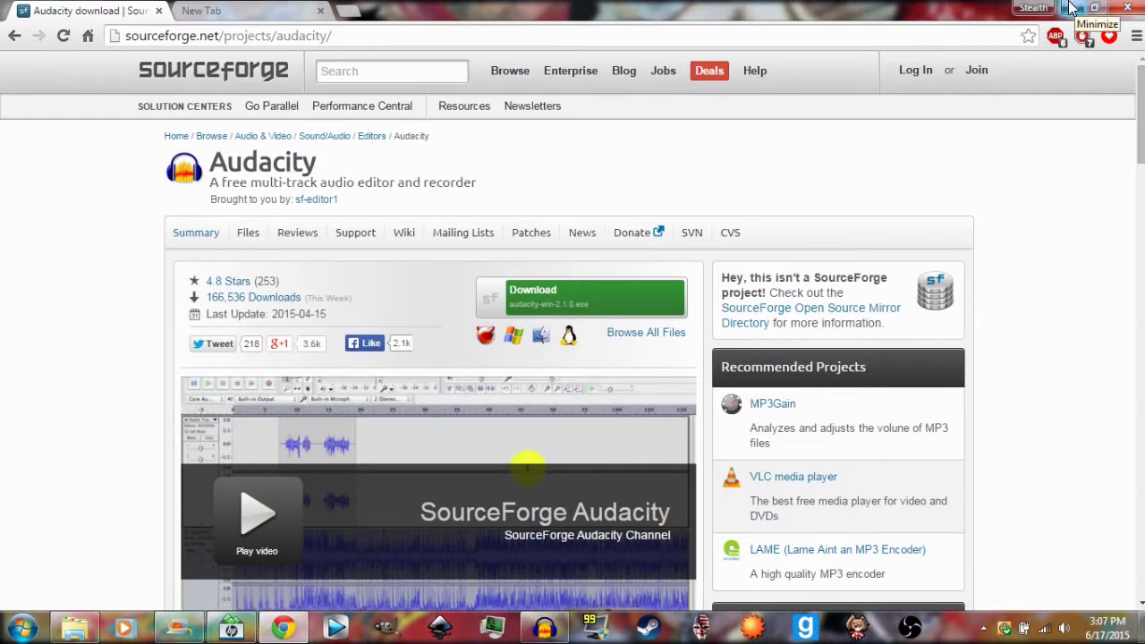
click(1071, 7)
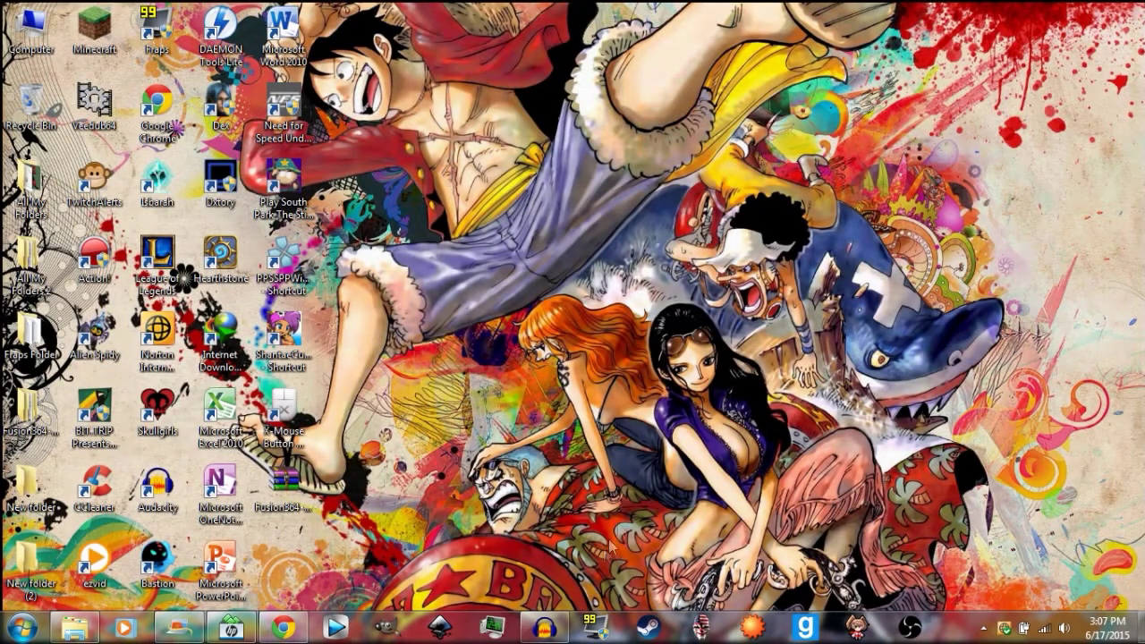
Restore Audacity and keep Speakers and Headphones as the playback device.
click(544, 628)
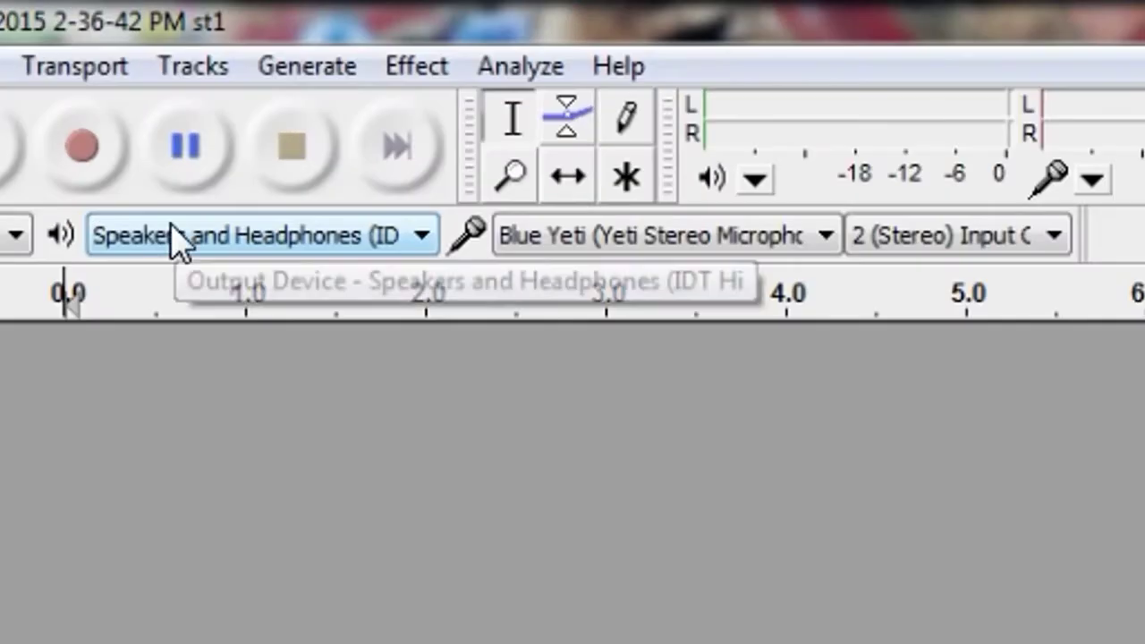
click(154, 94)
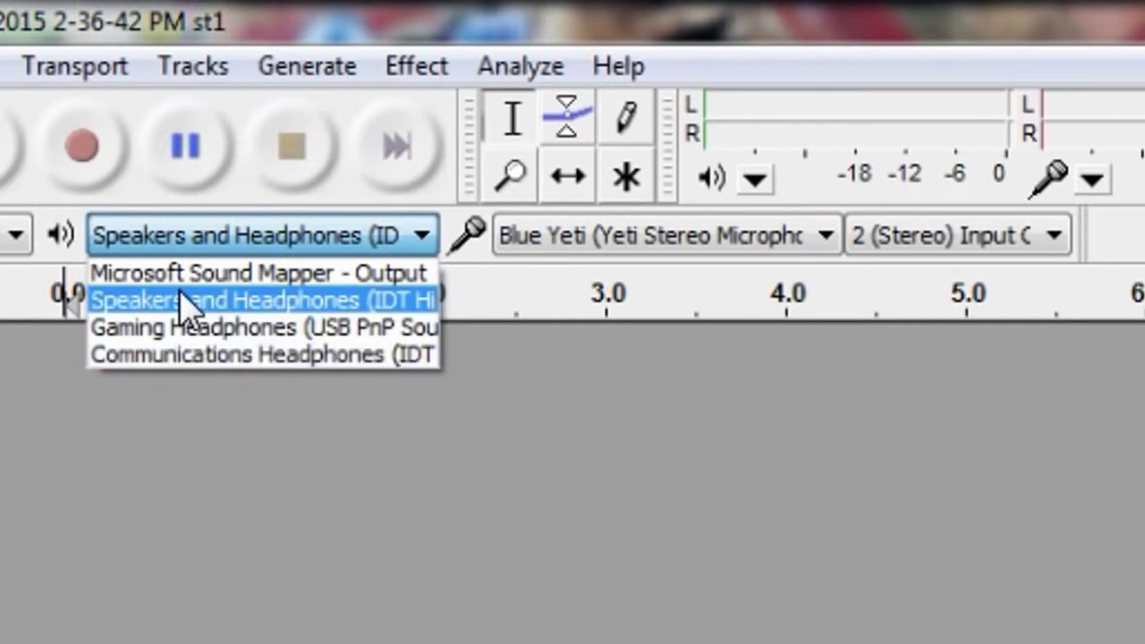
click(358, 235)
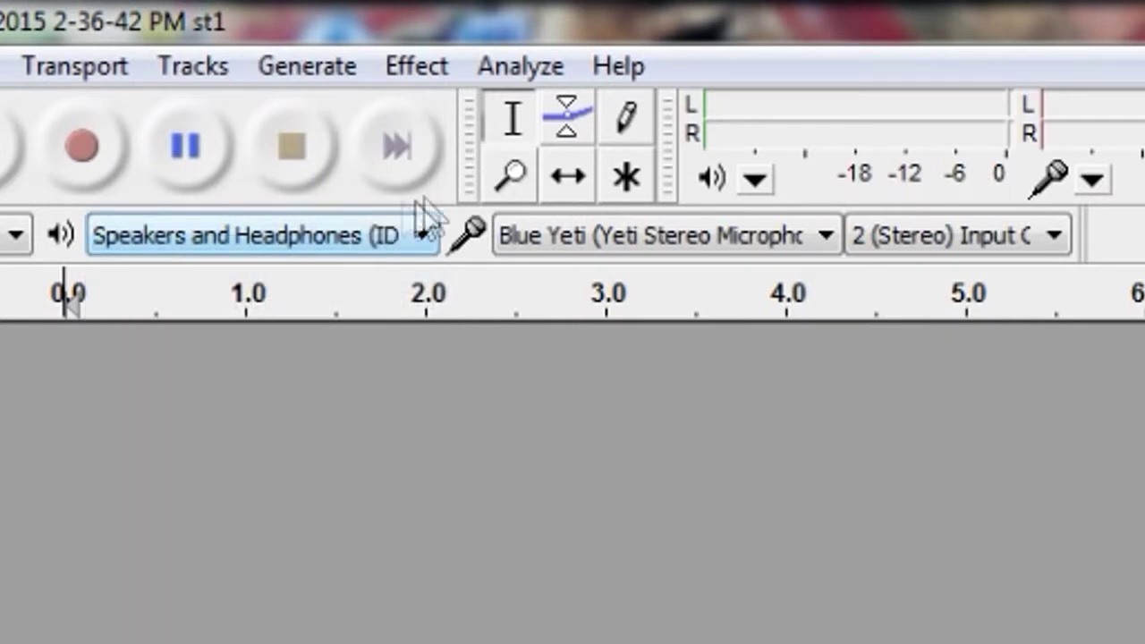
Set the recording input to the Blue Yeti microphone with 2 (Stereo) channels.
click(615, 237)
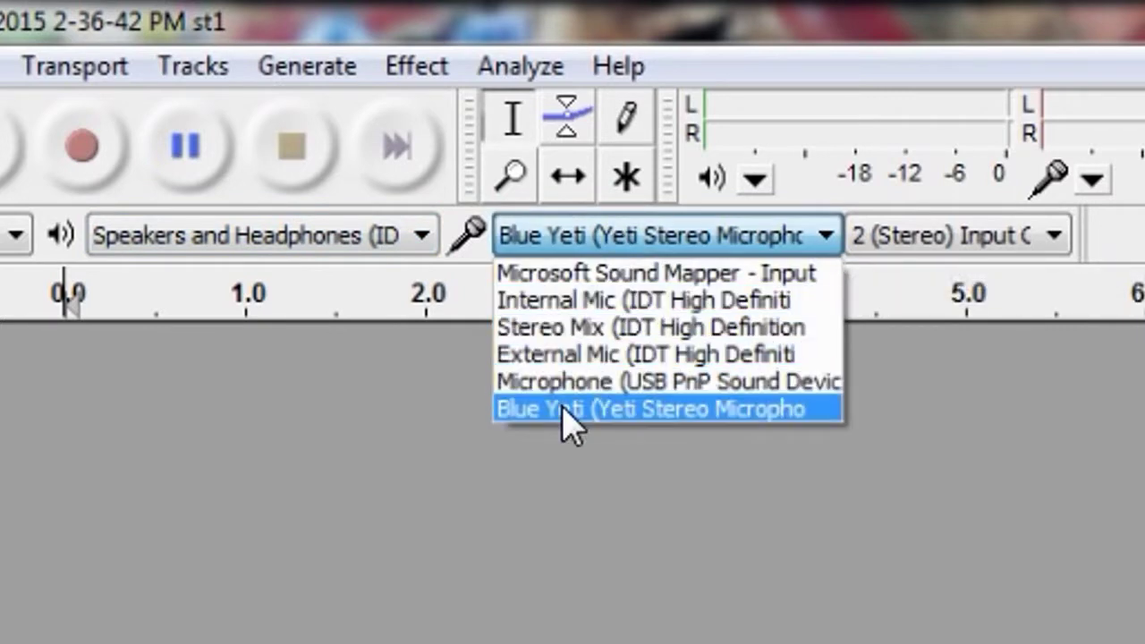
click(573, 304)
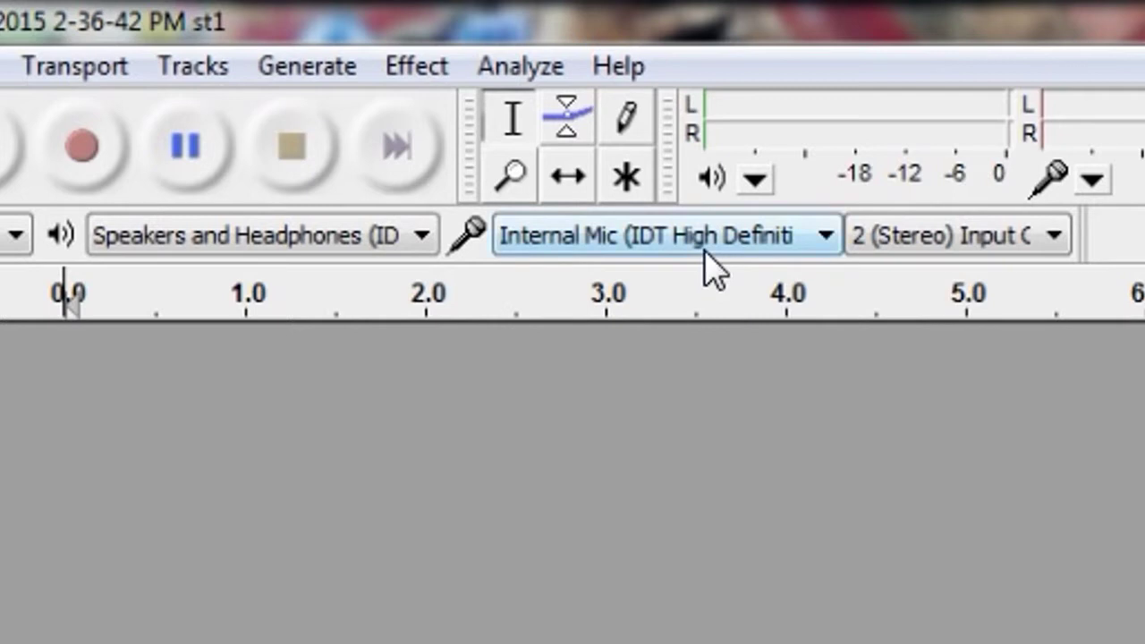
click(705, 252)
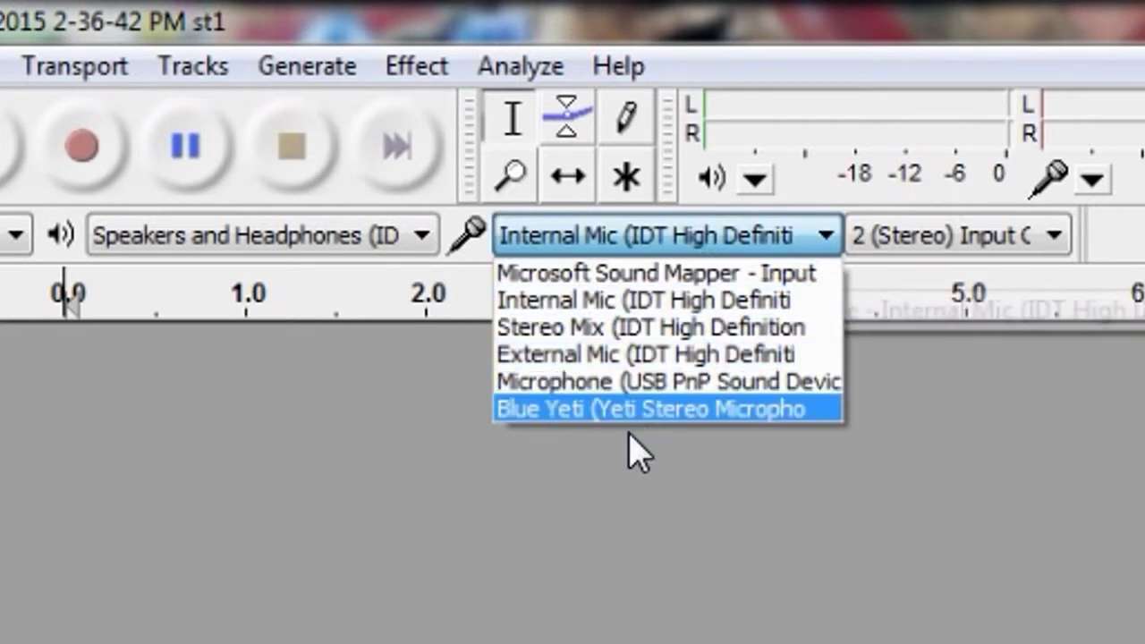
click(639, 409)
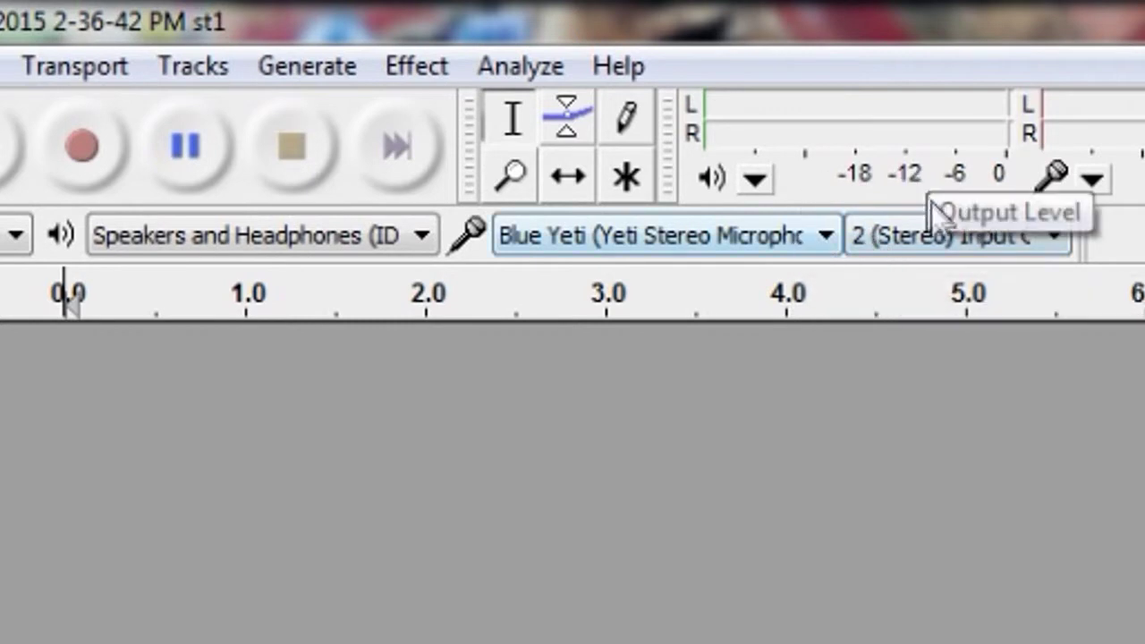
click(928, 236)
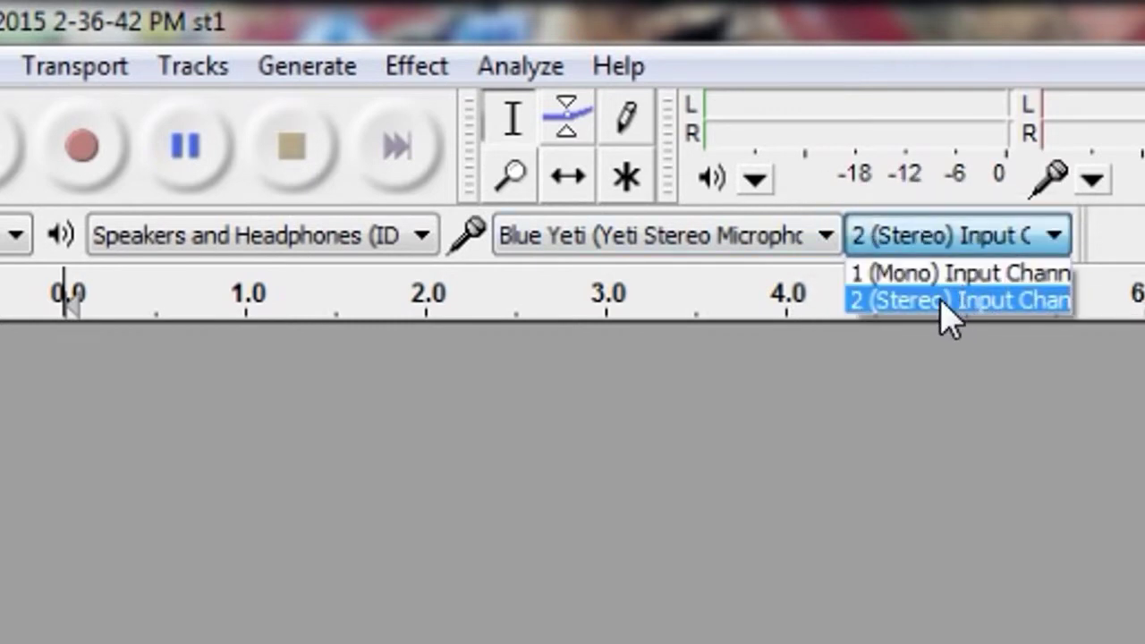
click(946, 301)
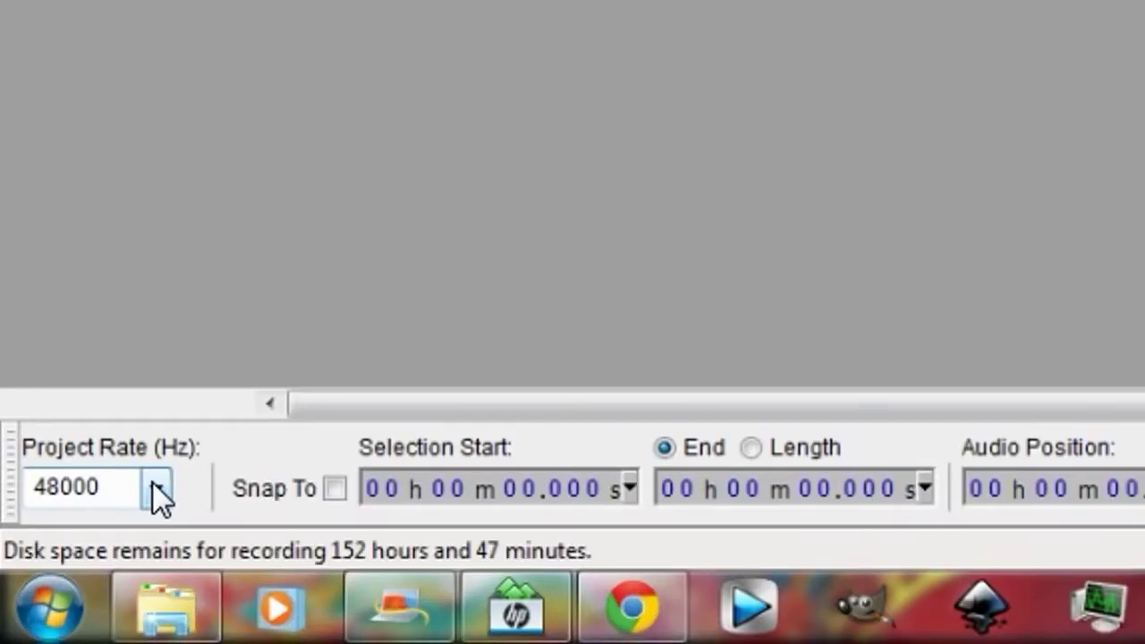
click(154, 487)
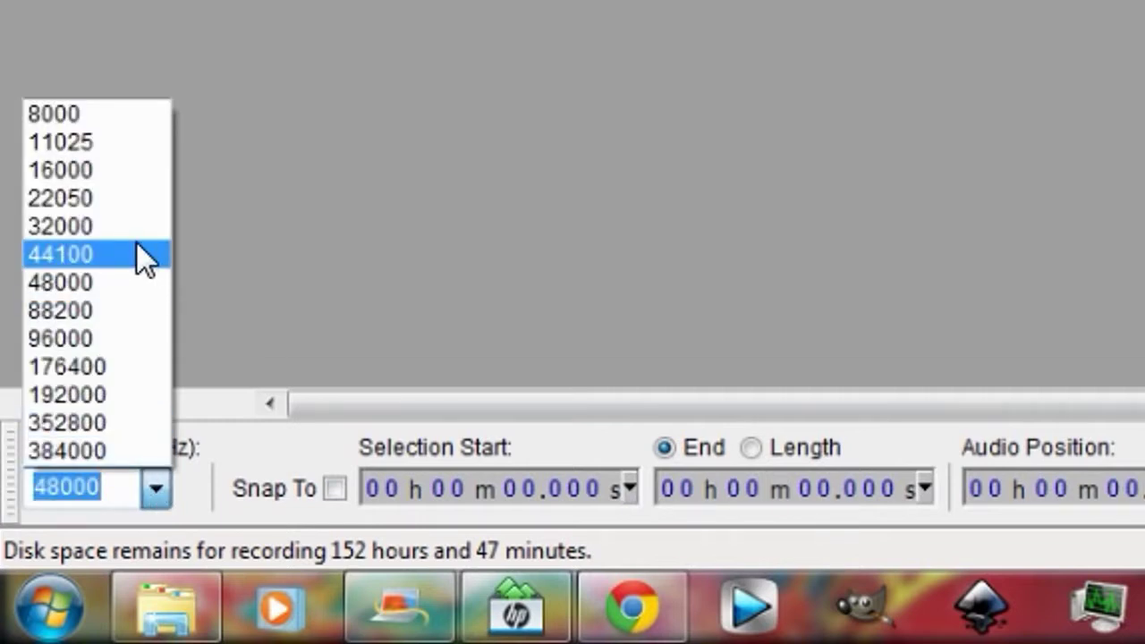
click(98, 282)
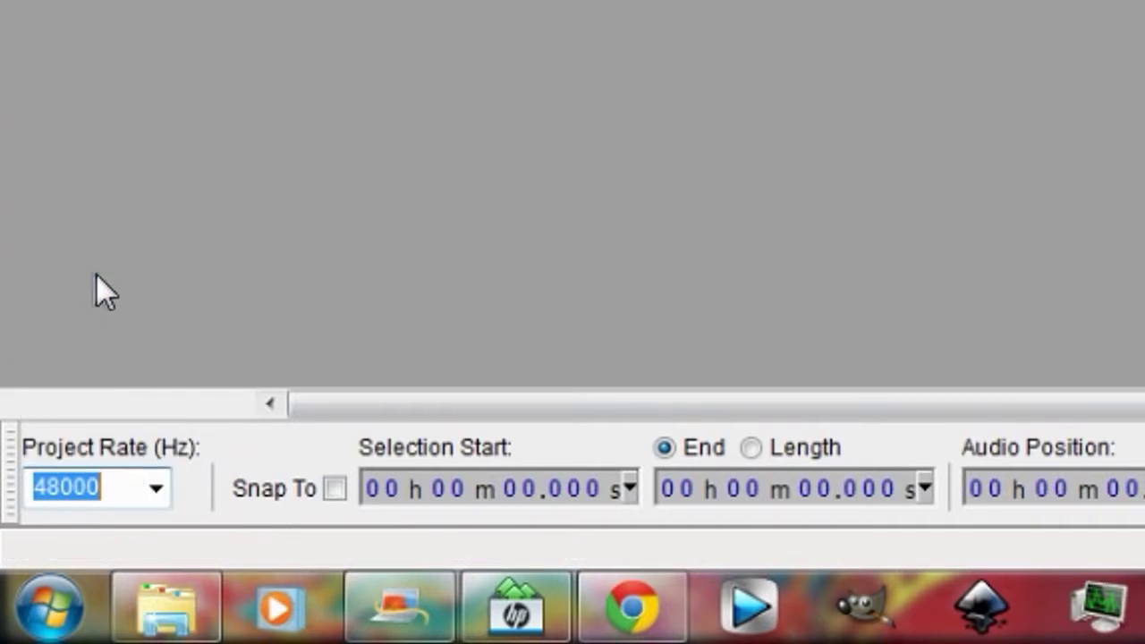
click(140, 488)
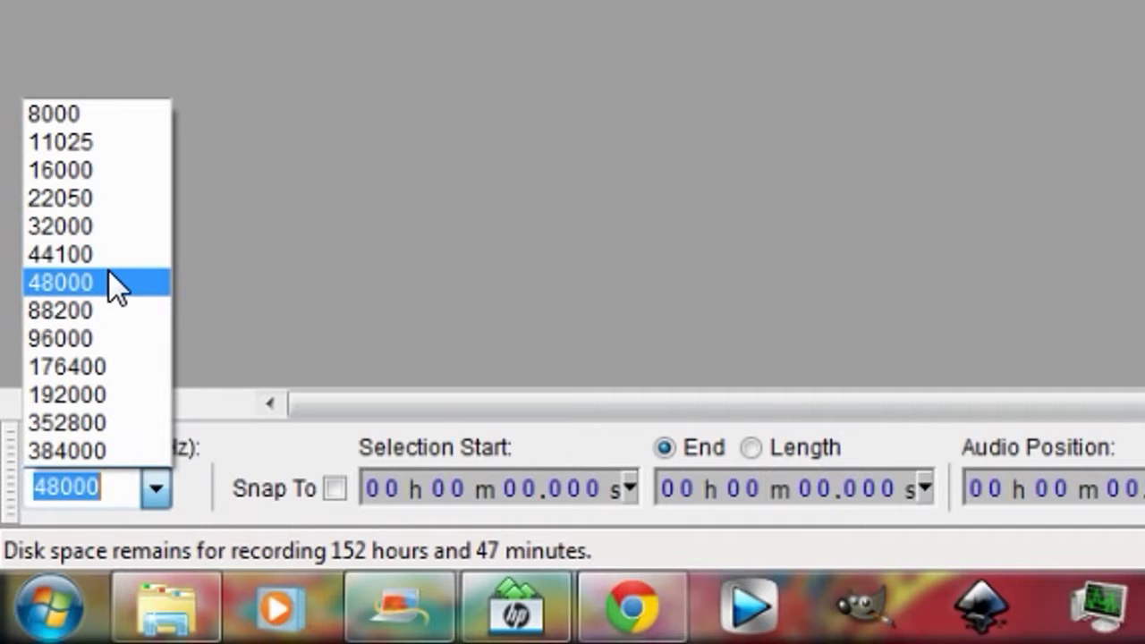
click(96, 395)
click(155, 489)
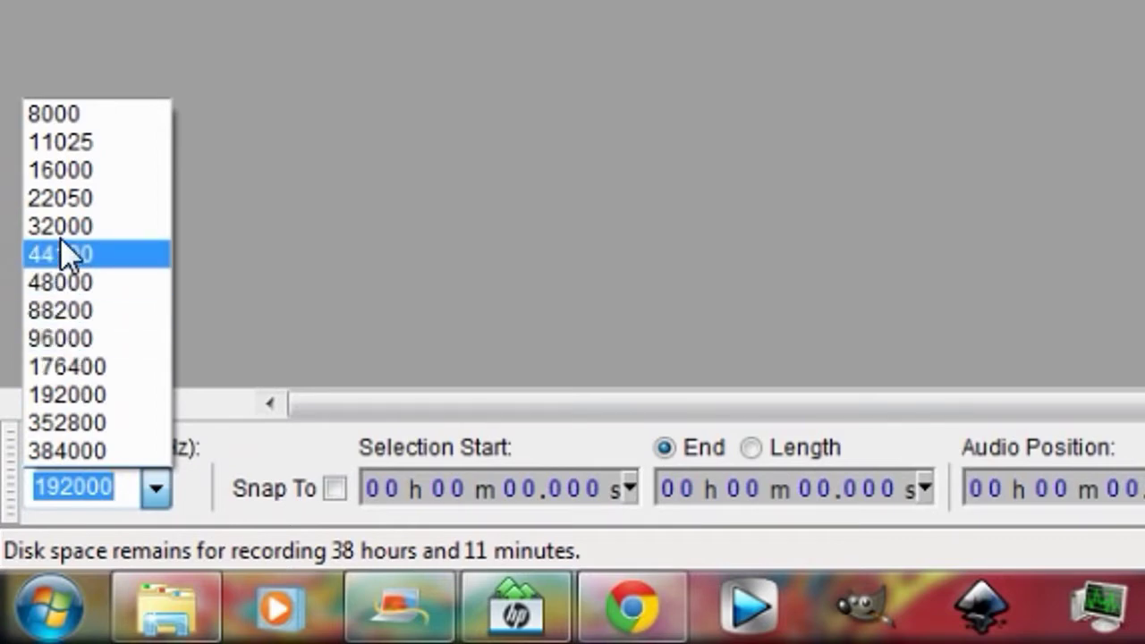
click(48, 282)
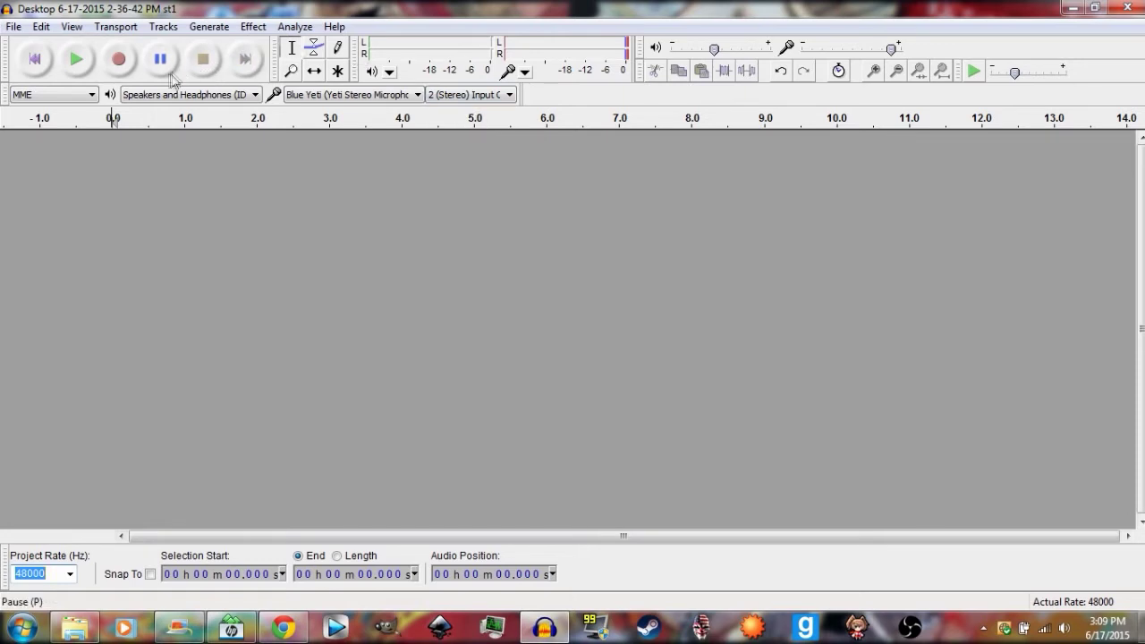
click(123, 66)
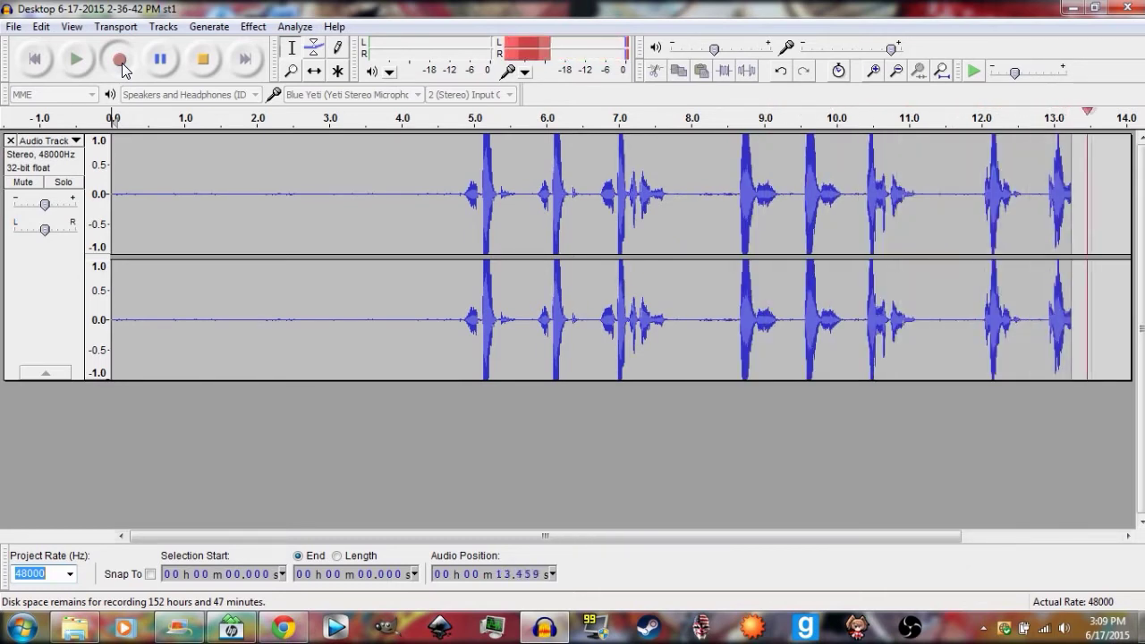
Stop the roughly 15-second stereo voice recording and return to its start.
click(207, 64)
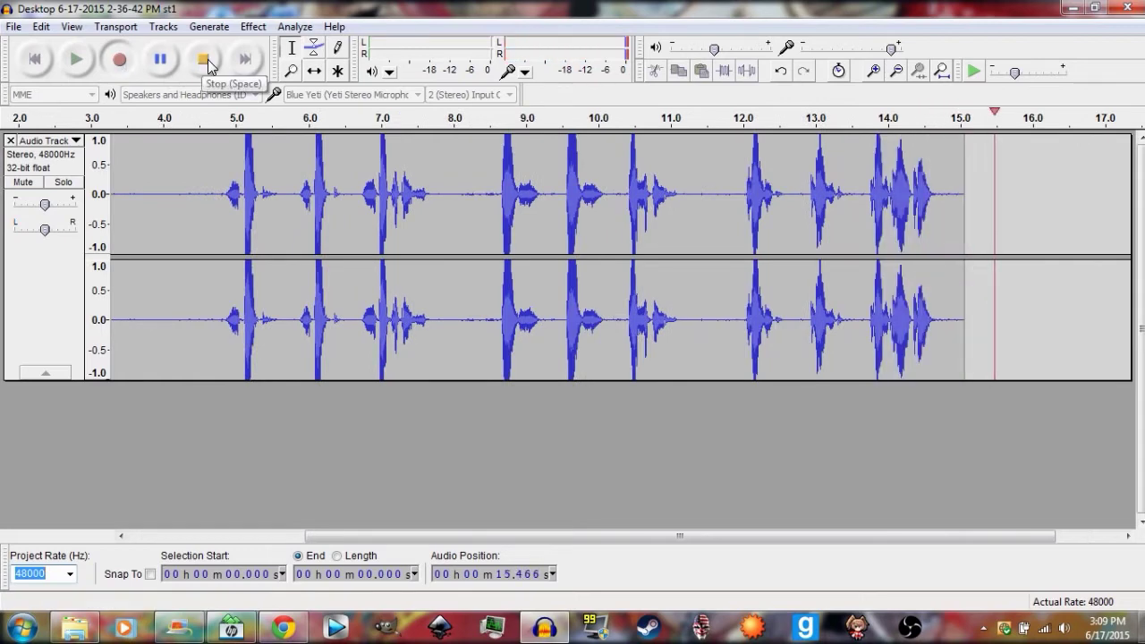
click(289, 535)
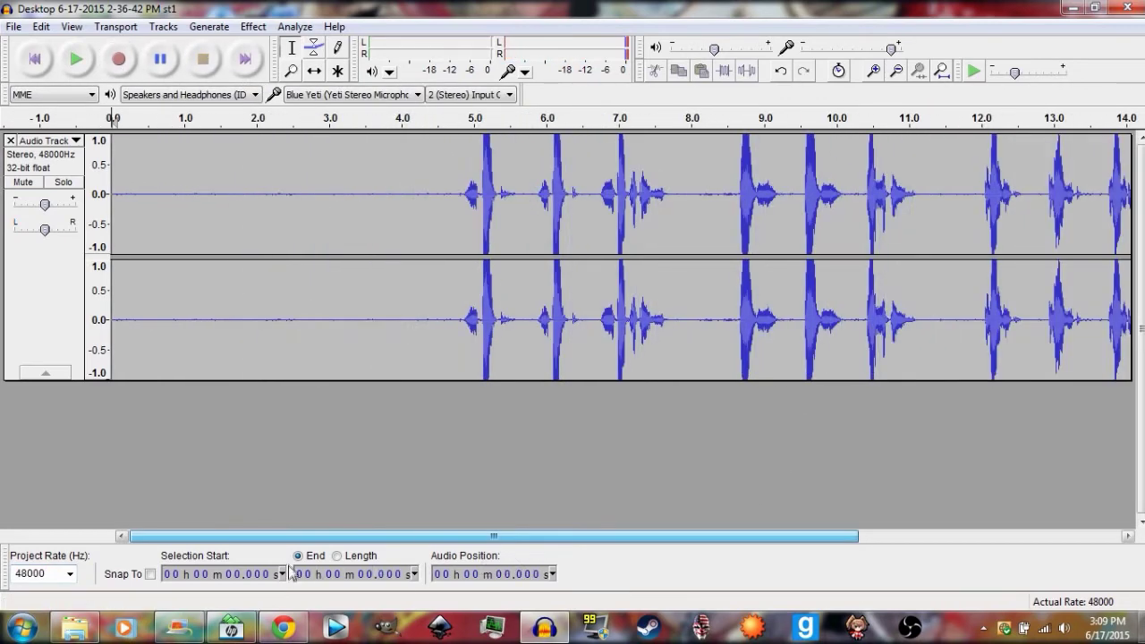
drag(467, 189, 65, 218)
click(382, 198)
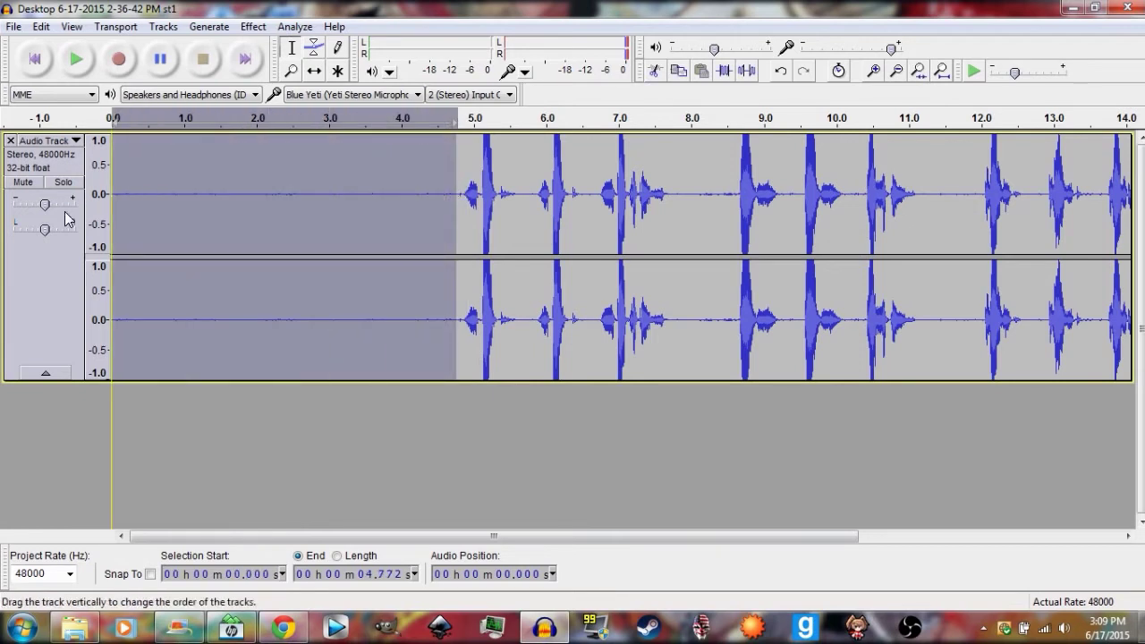
click(362, 192)
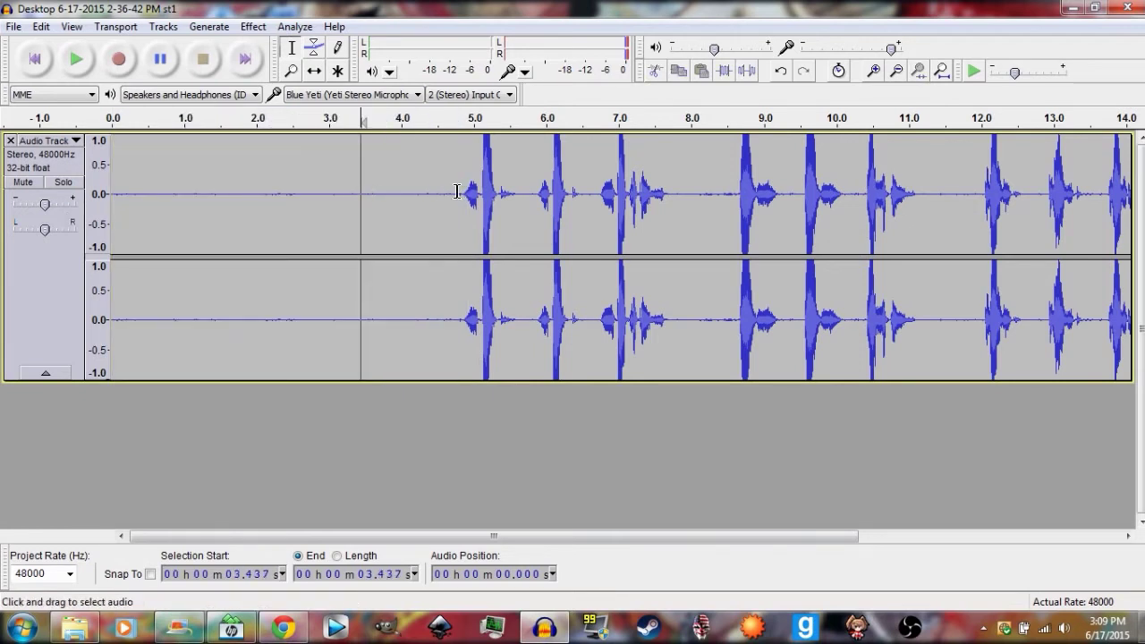
drag(457, 191, 113, 192)
click(294, 191)
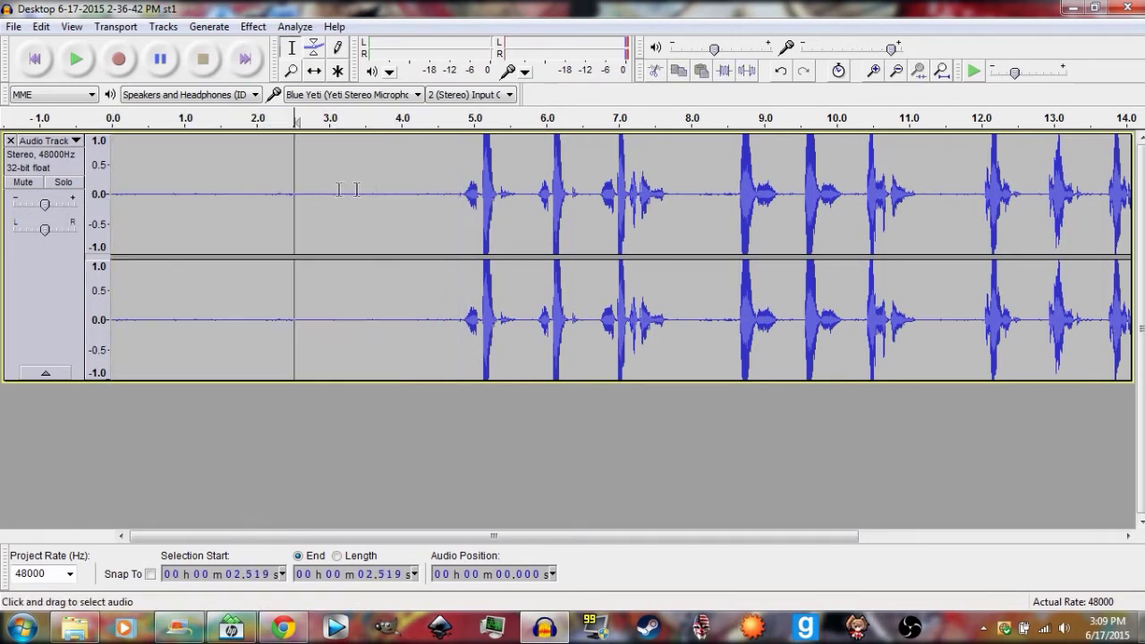
click(463, 191)
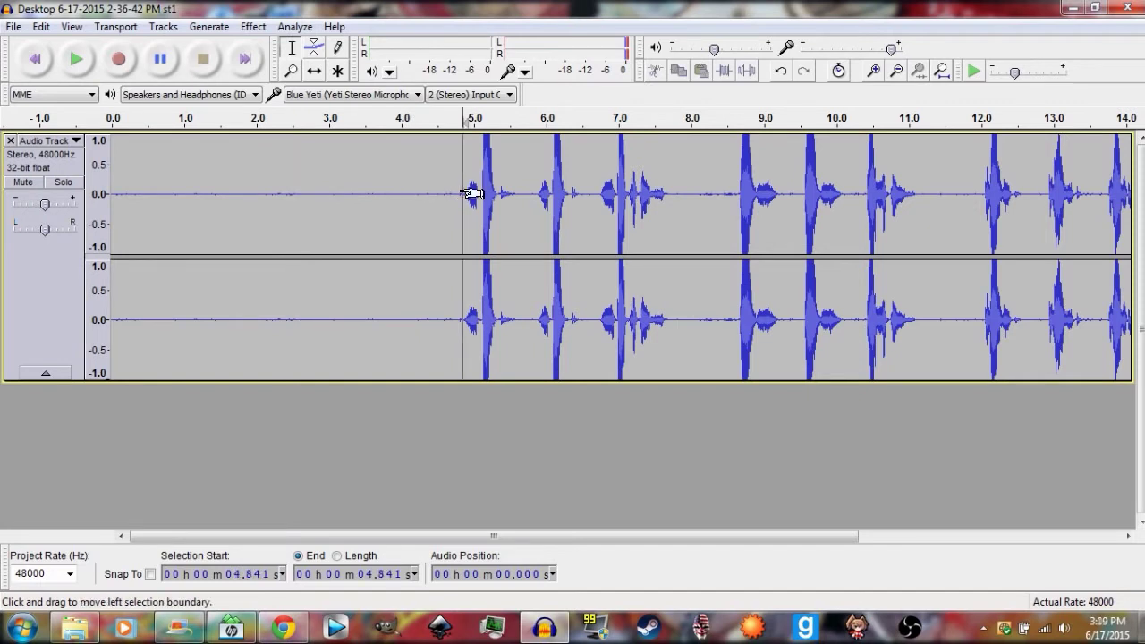
click(81, 66)
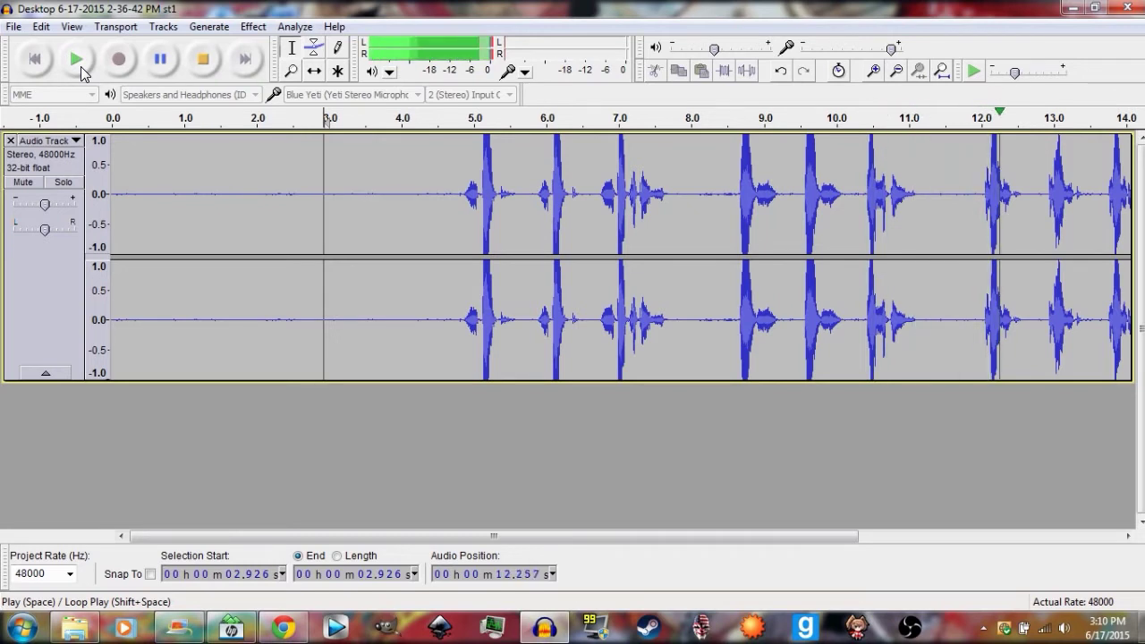
click(208, 65)
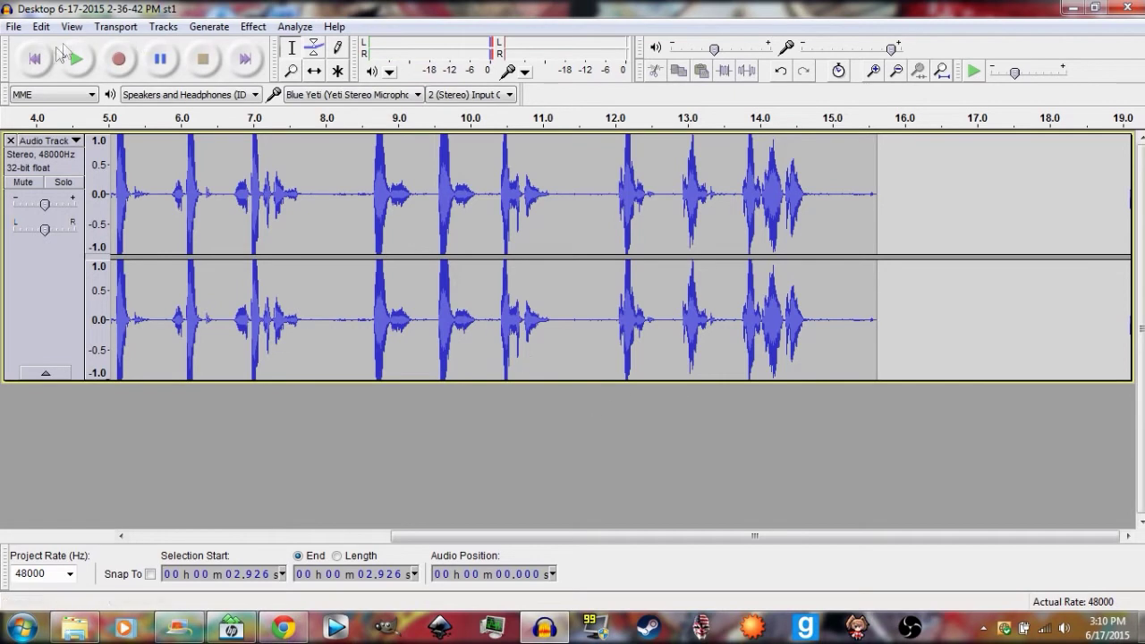
click(35, 58)
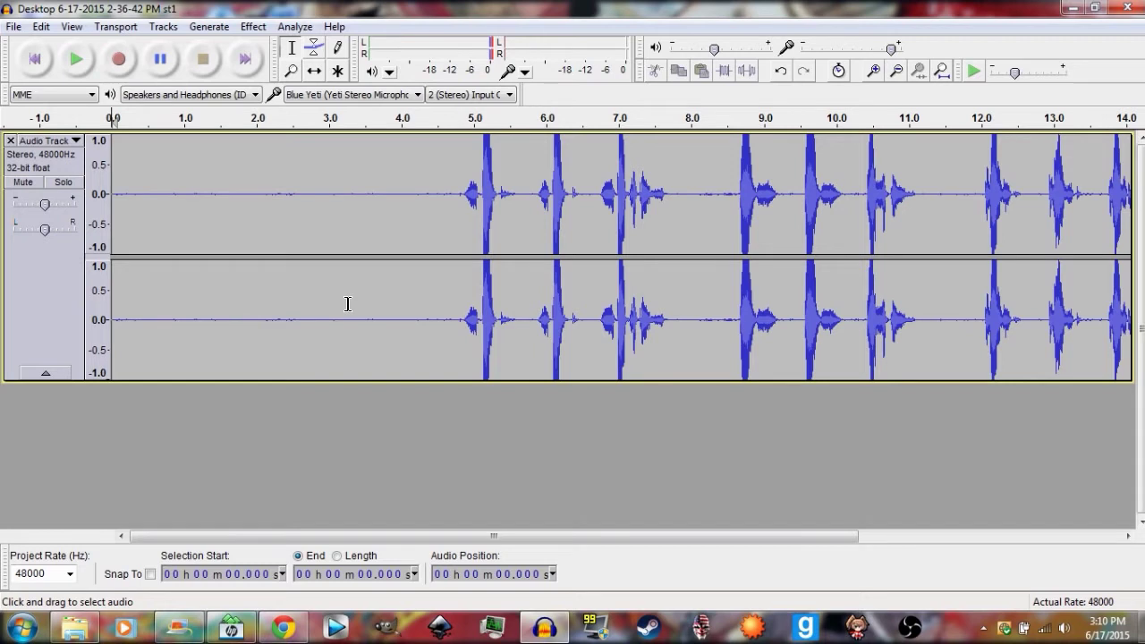
click(460, 196)
Select the silent lead-in and set Noise Removal's noise reduction to 24 dB.
click(436, 201)
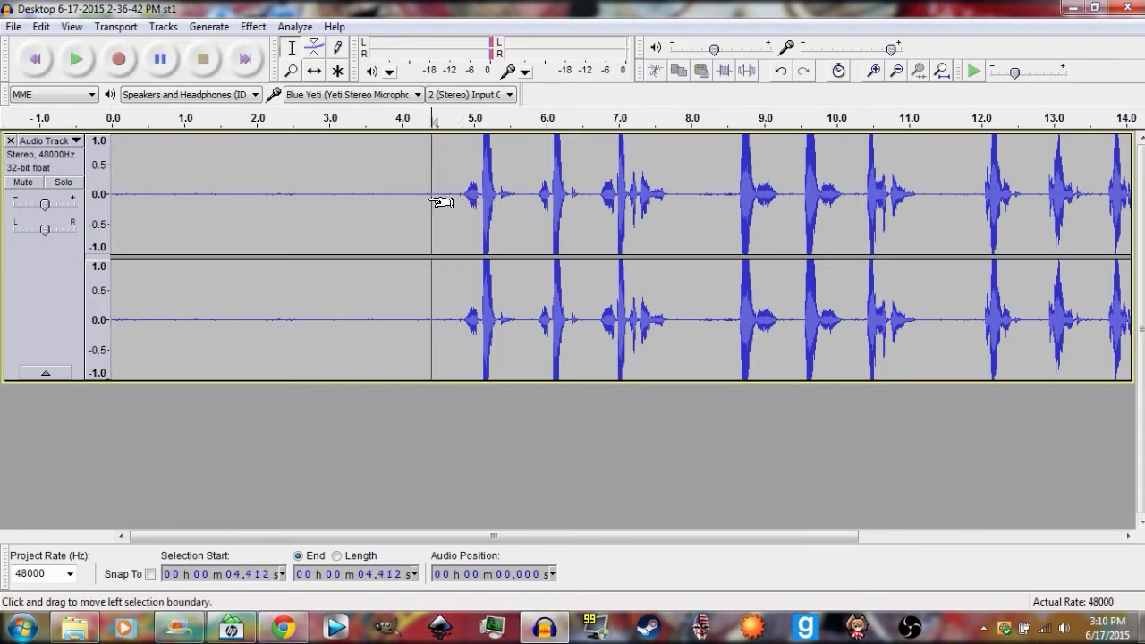
drag(461, 197, 172, 234)
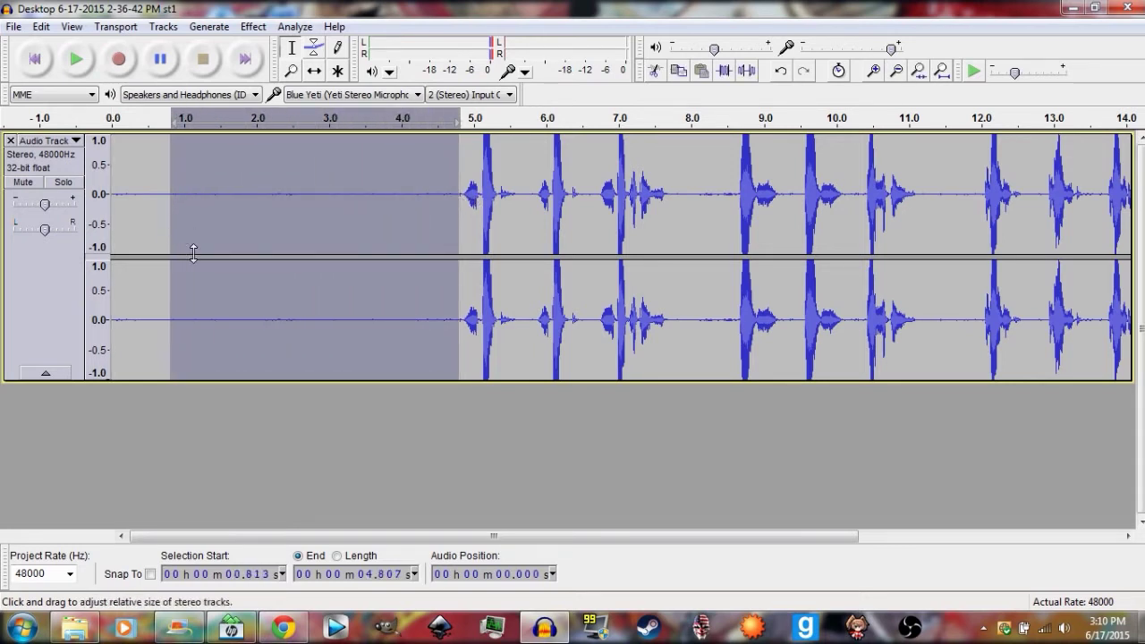
click(254, 27)
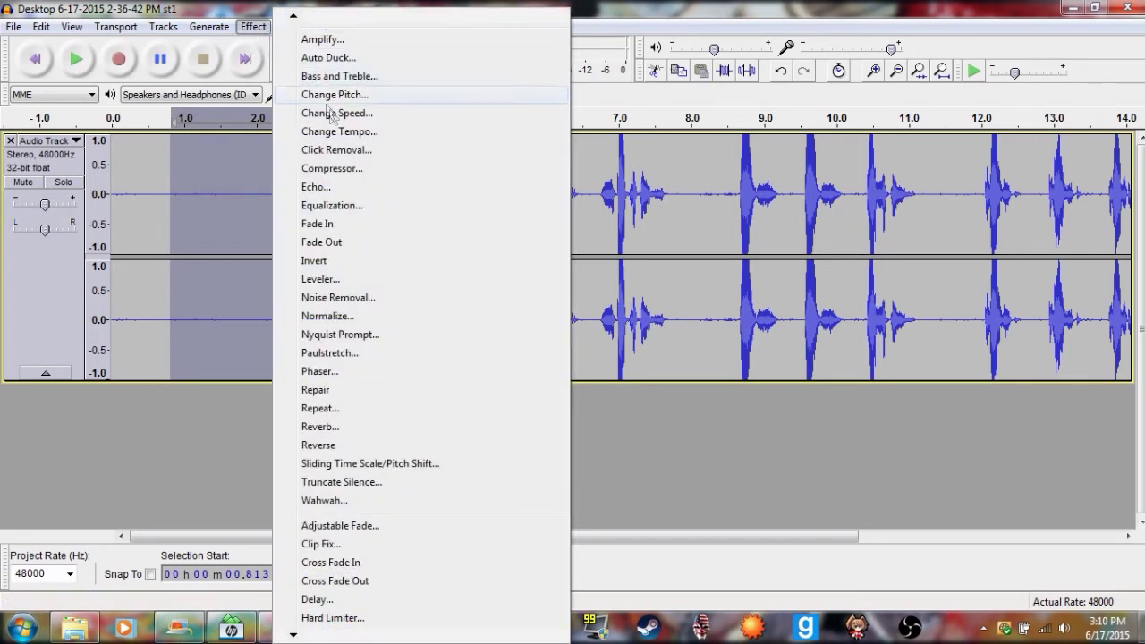
click(338, 298)
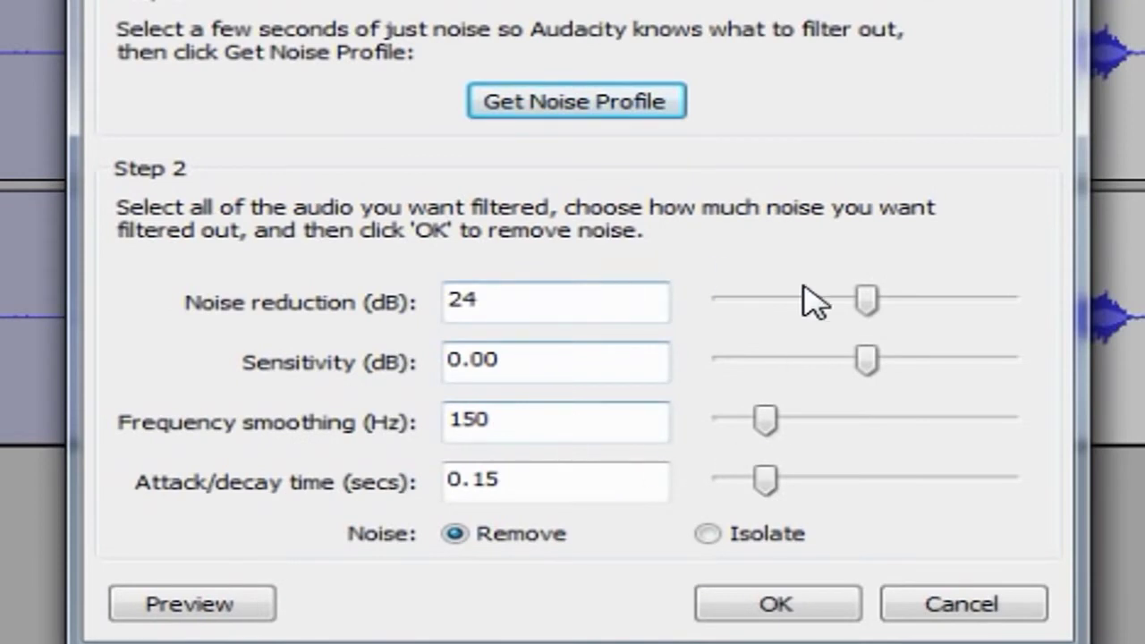
mouse_move(866, 304)
mouse_down()
mouse_move(1048, 305)
mouse_move(527, 376)
mouse_move(849, 312)
mouse_move(913, 312)
mouse_move(864, 319)
mouse_up()
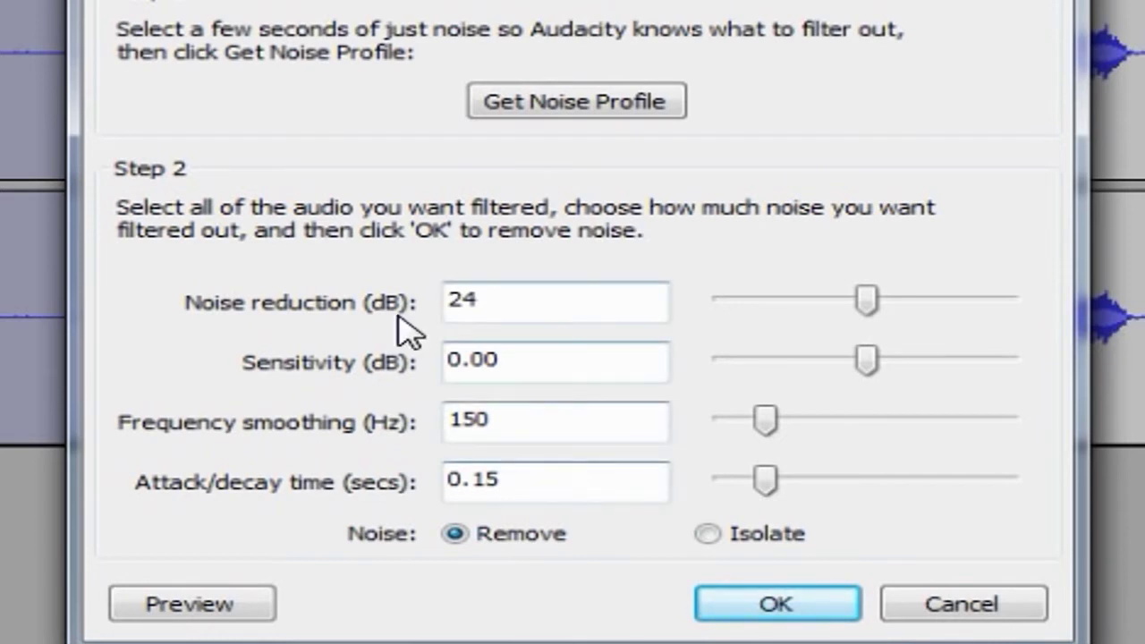
click(520, 291)
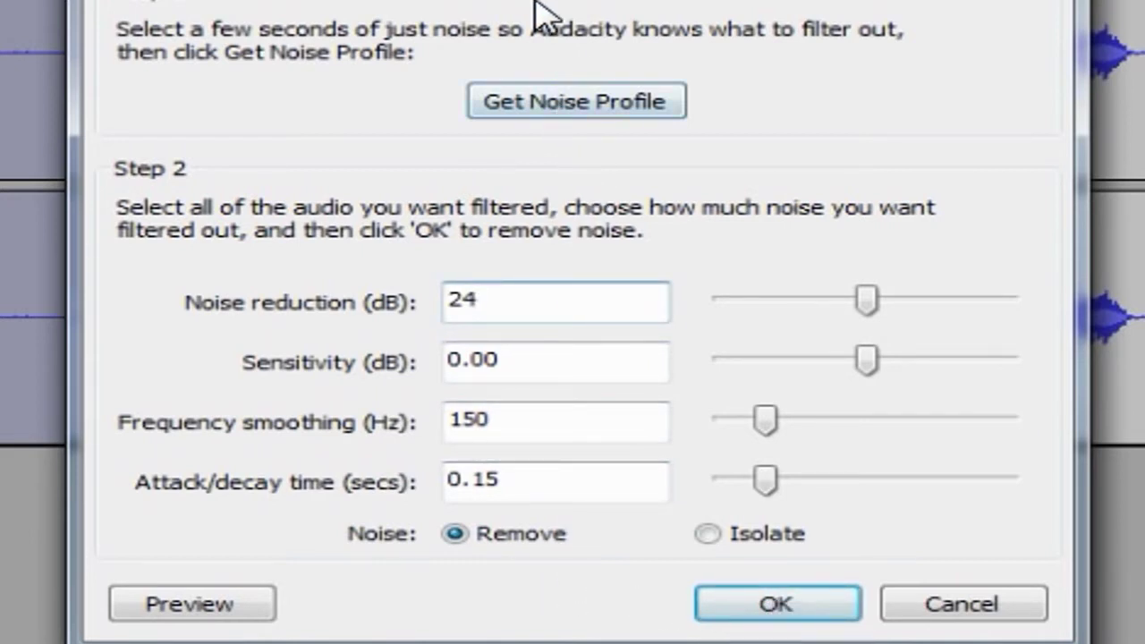
Capture the noise profile, then apply Noise Removal to the whole voice track.
click(577, 102)
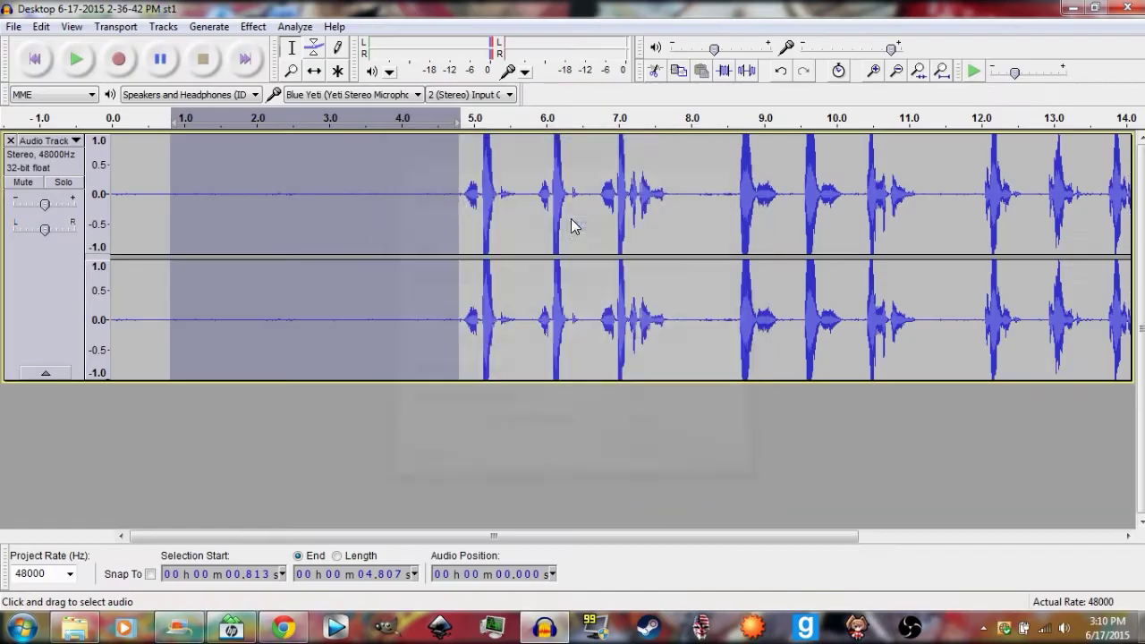
click(396, 211)
drag(384, 186, 181, 211)
click(394, 211)
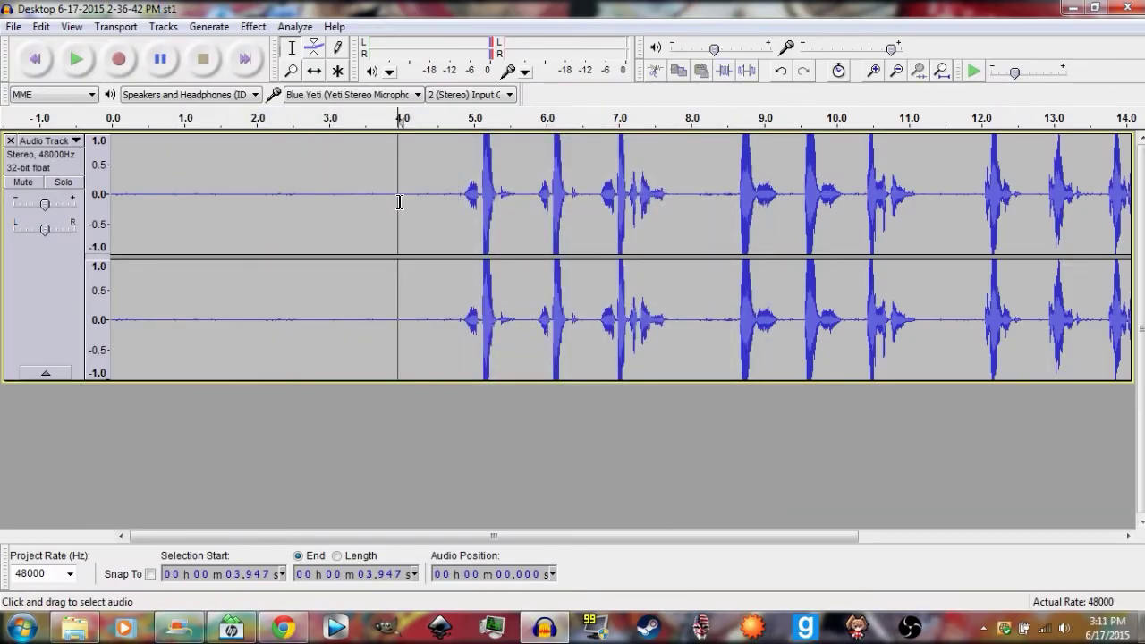
drag(403, 212, 239, 206)
click(313, 206)
click(257, 28)
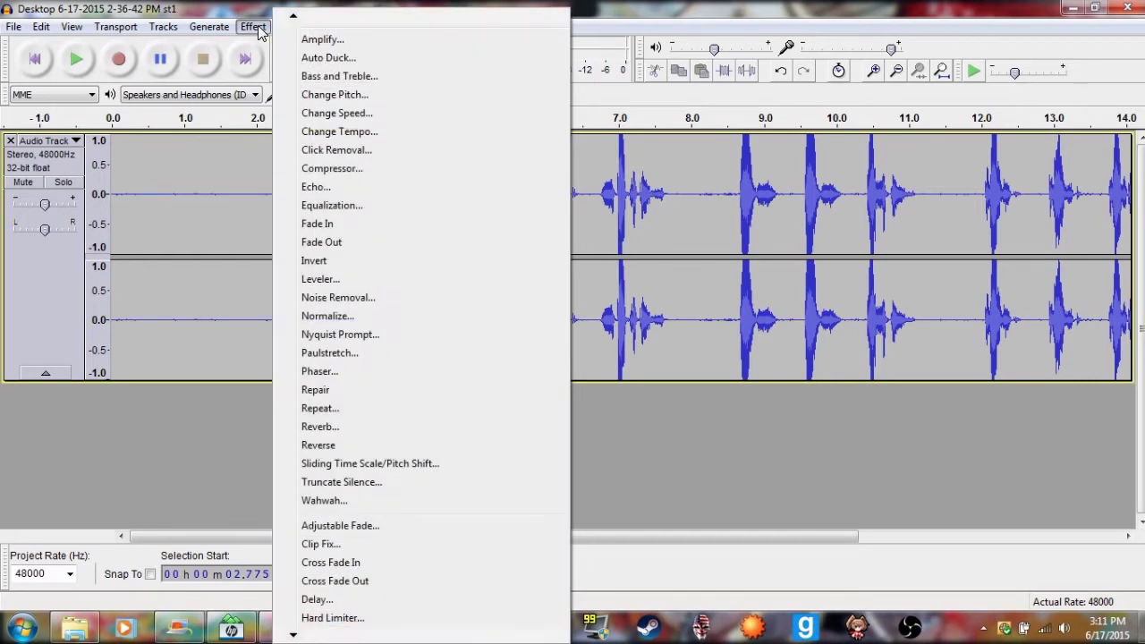
click(383, 297)
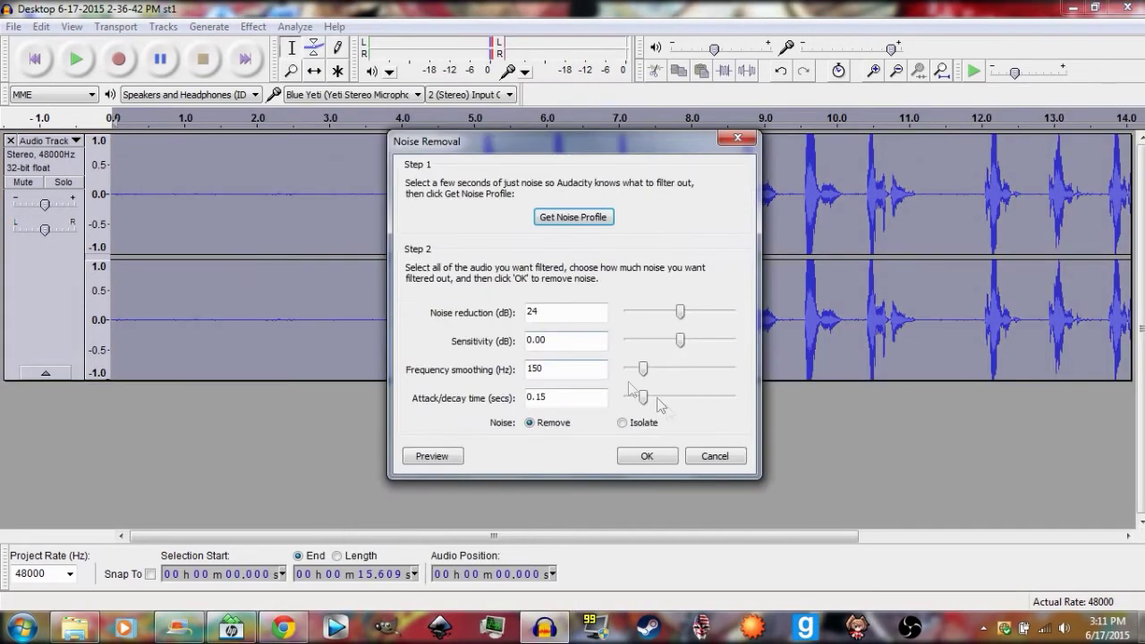
click(657, 458)
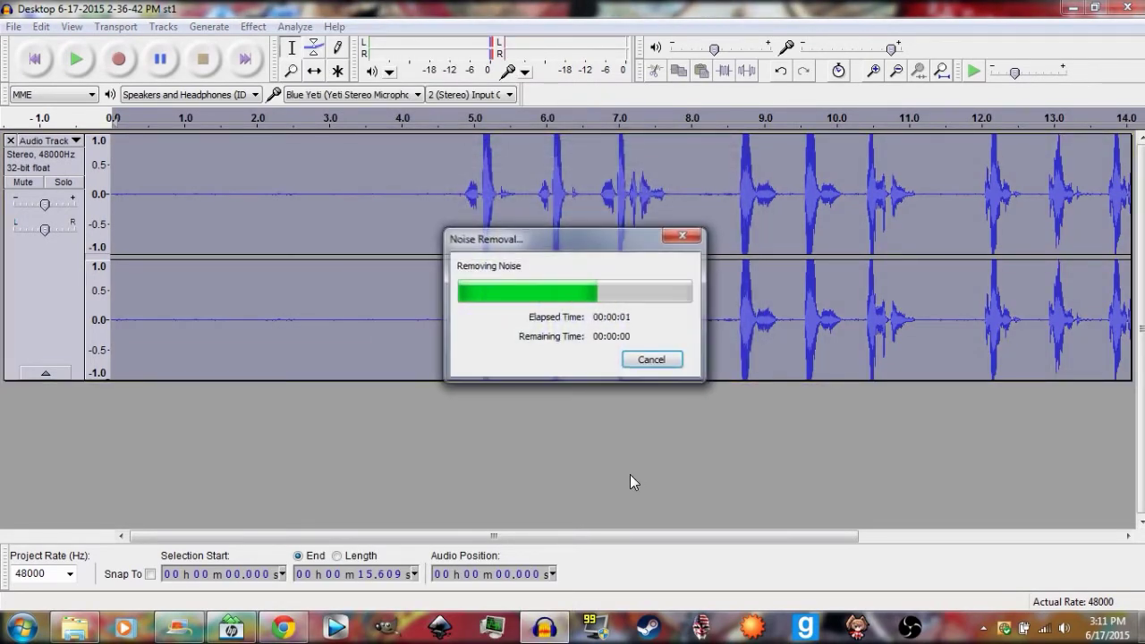
Select the silent opening from 0 to 4.7 s and delete it.
click(439, 196)
click(460, 196)
click(538, 197)
drag(450, 191, 82, 196)
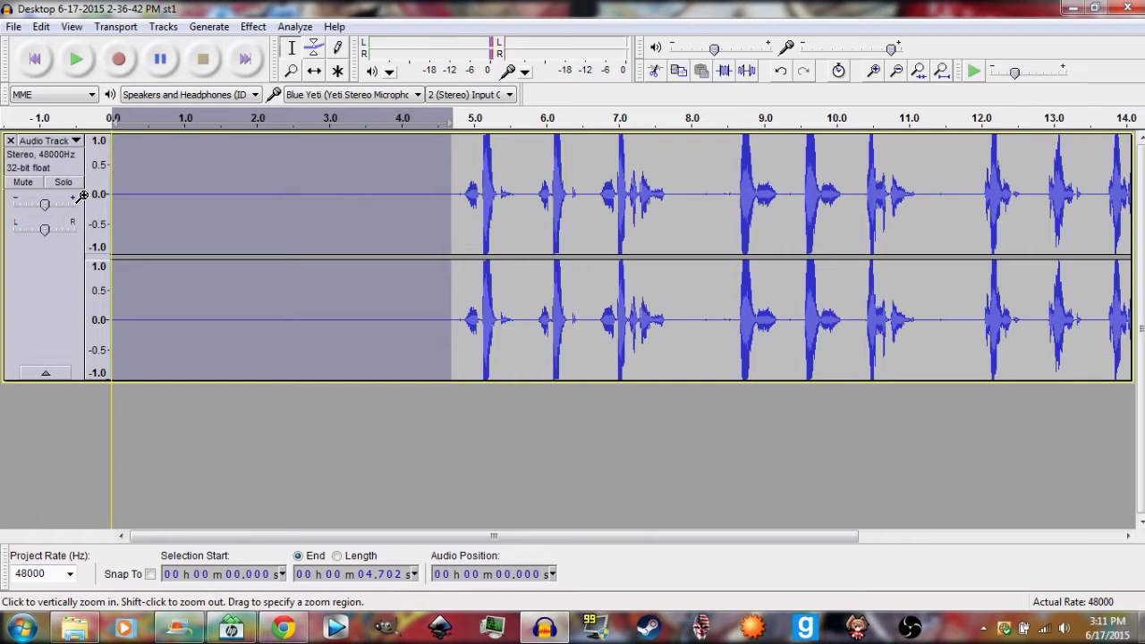
key(Delete)
Normalize the trimmed 11-second track to a -1.0 dB peak with DC offset removed.
click(222, 207)
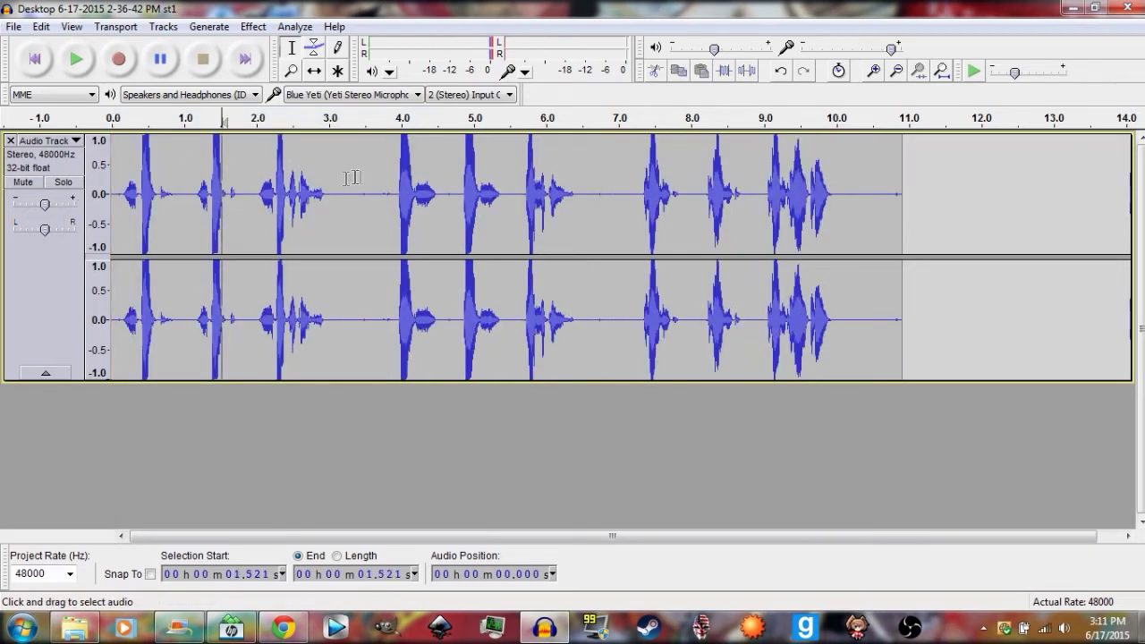
click(363, 181)
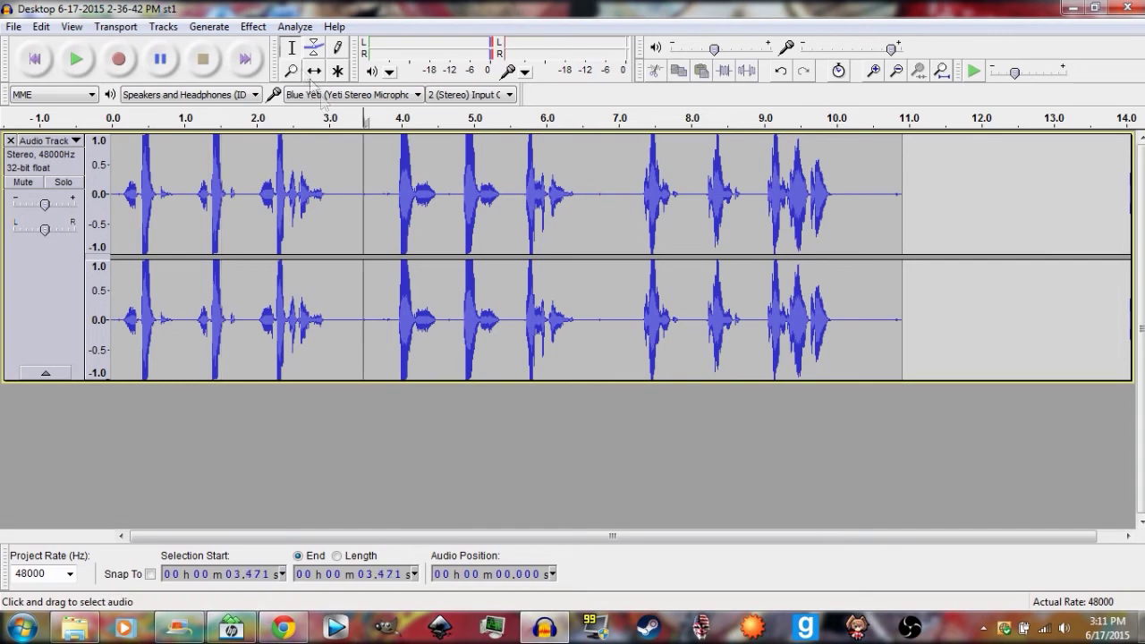
click(243, 28)
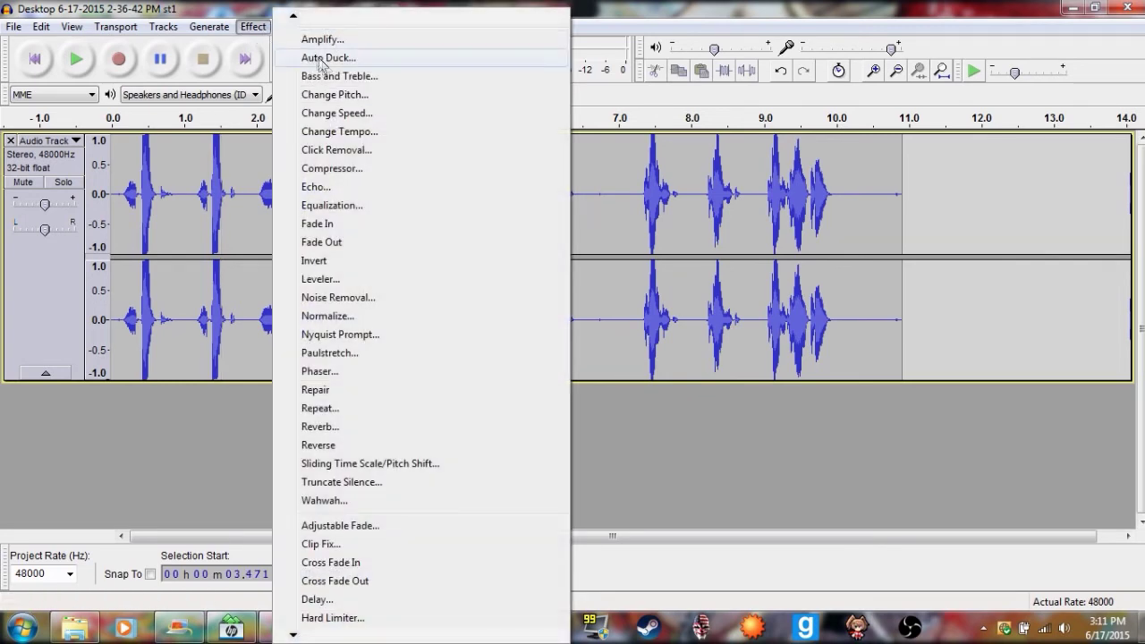
click(354, 329)
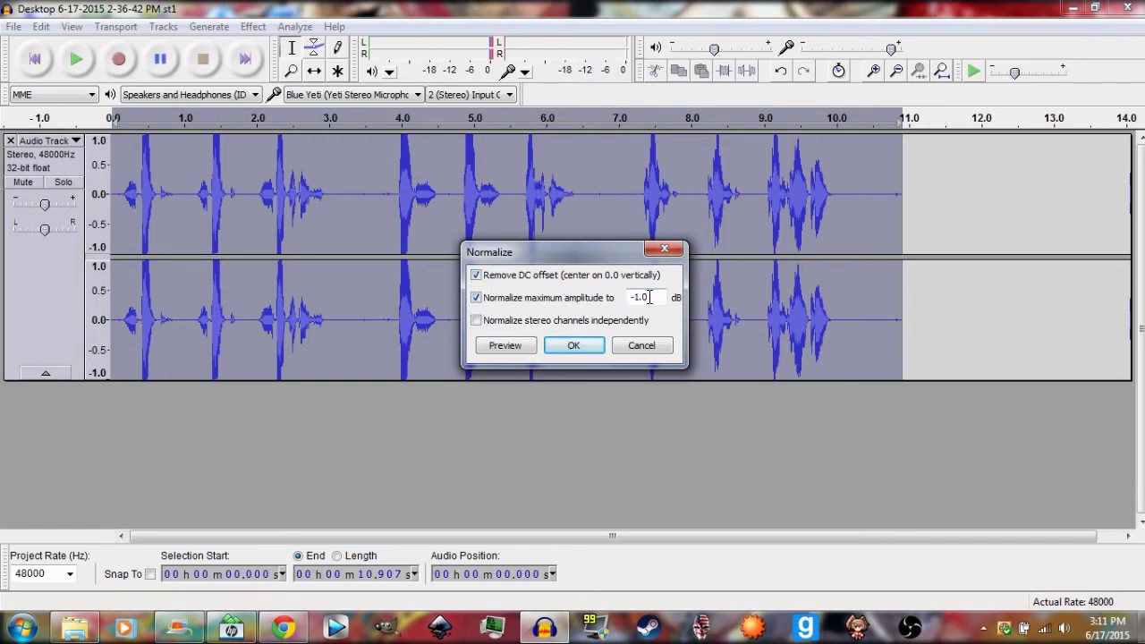
click(581, 344)
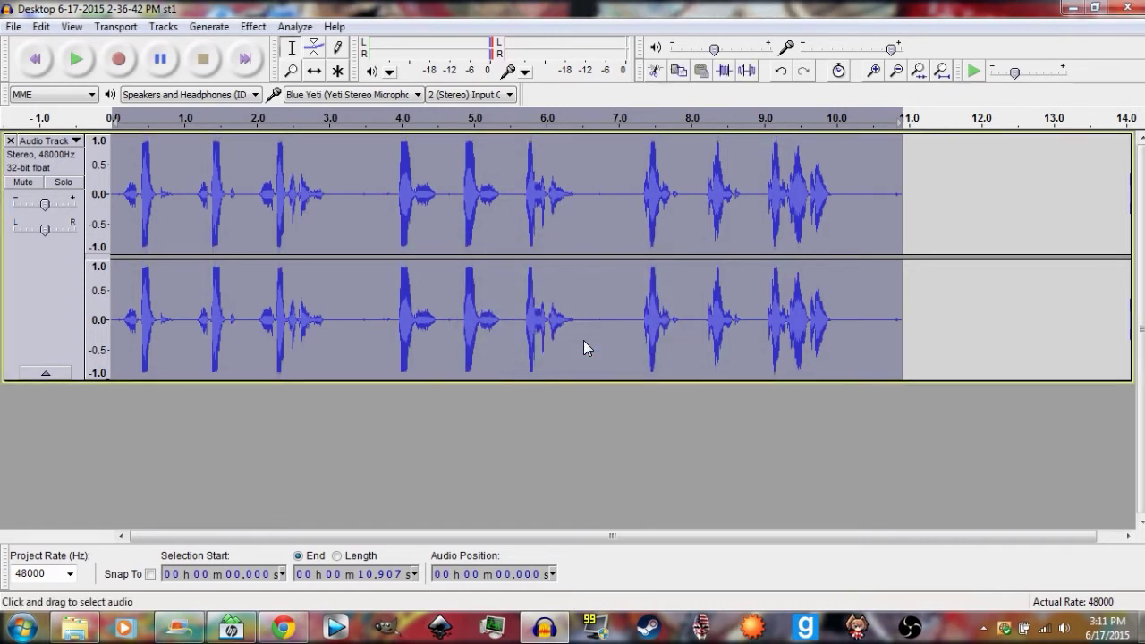
click(456, 187)
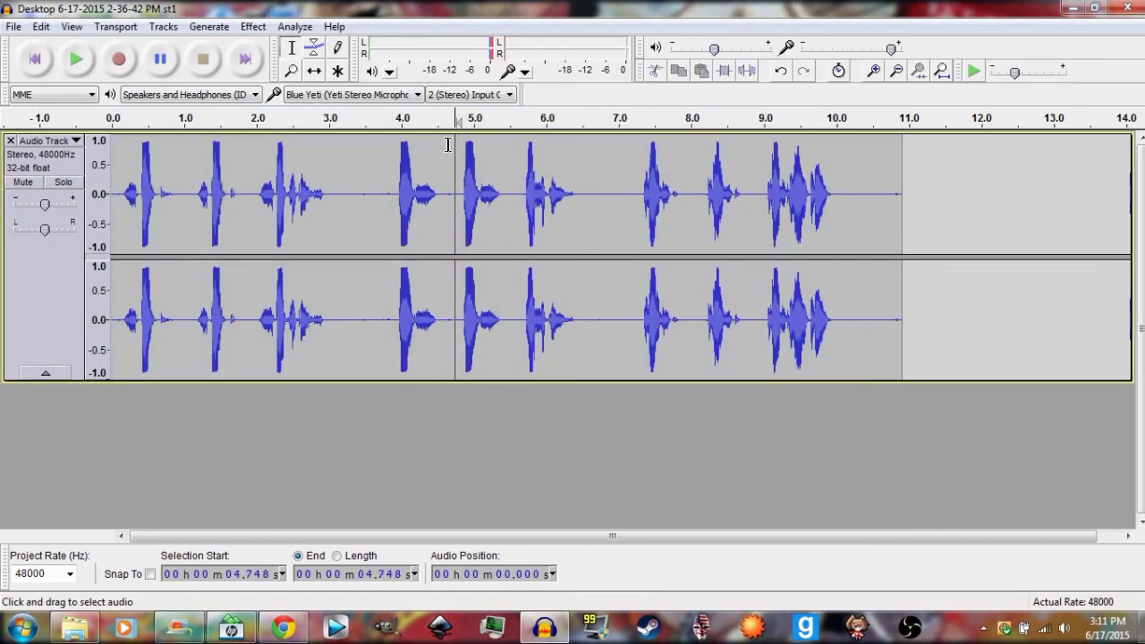
click(254, 27)
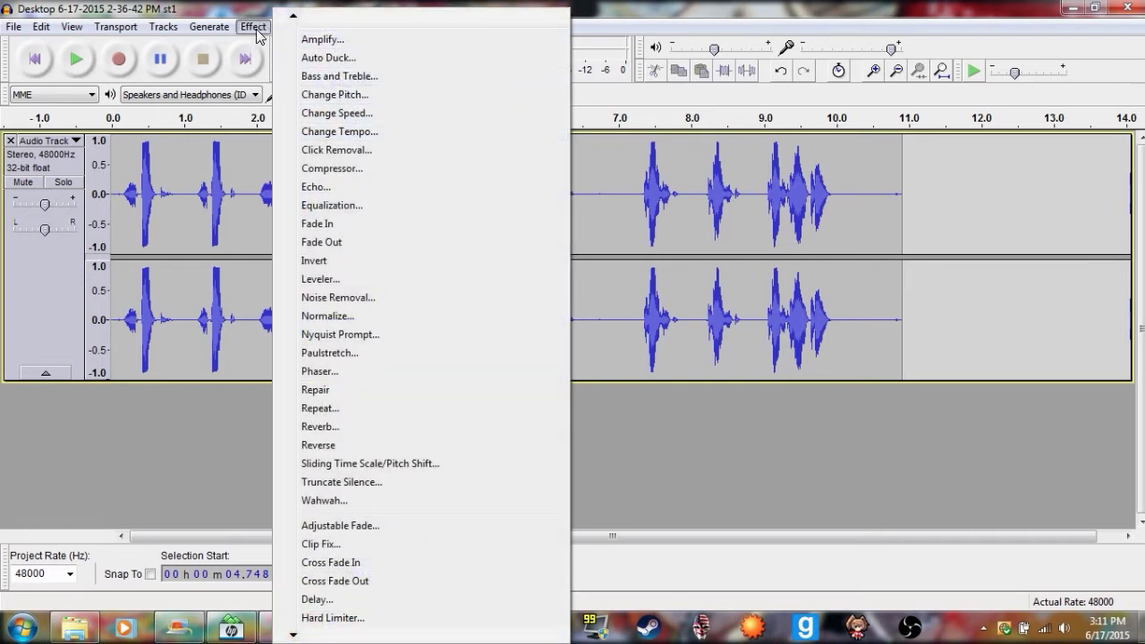
Apply Compressor: -16 dB threshold, -40 dB noise floor, 2:1 ratio, make-up gain on.
click(347, 166)
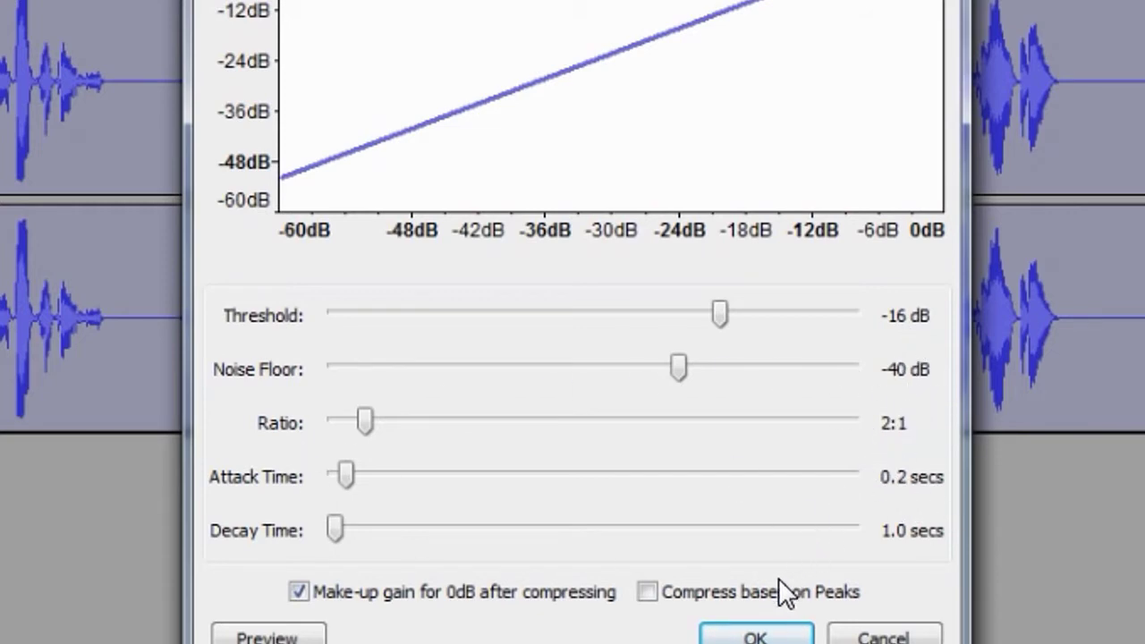
click(756, 630)
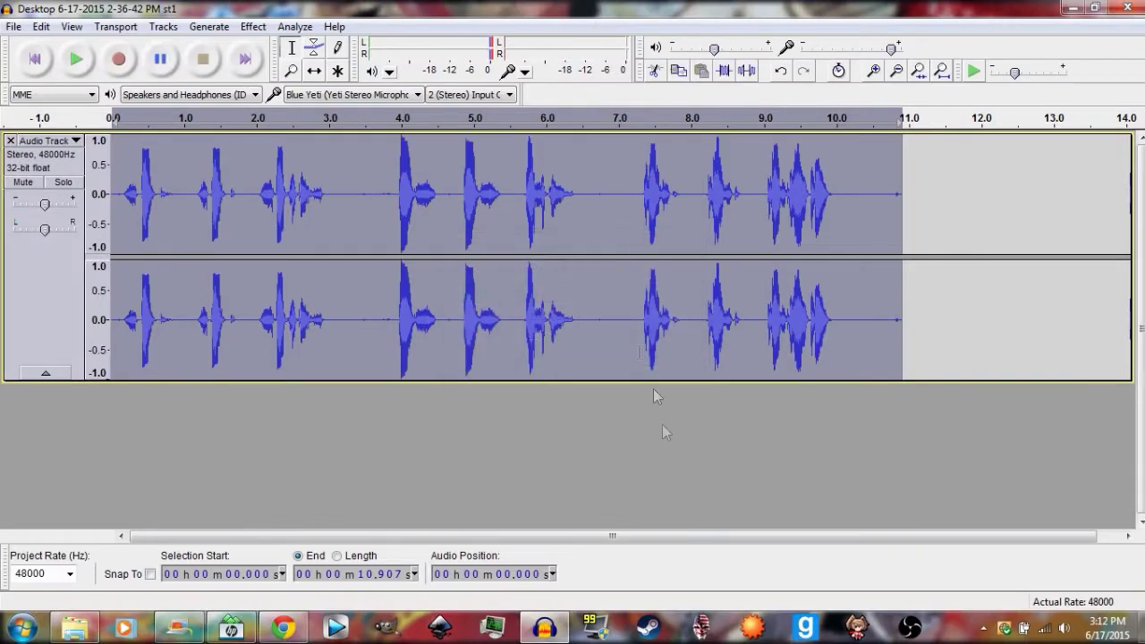
click(450, 188)
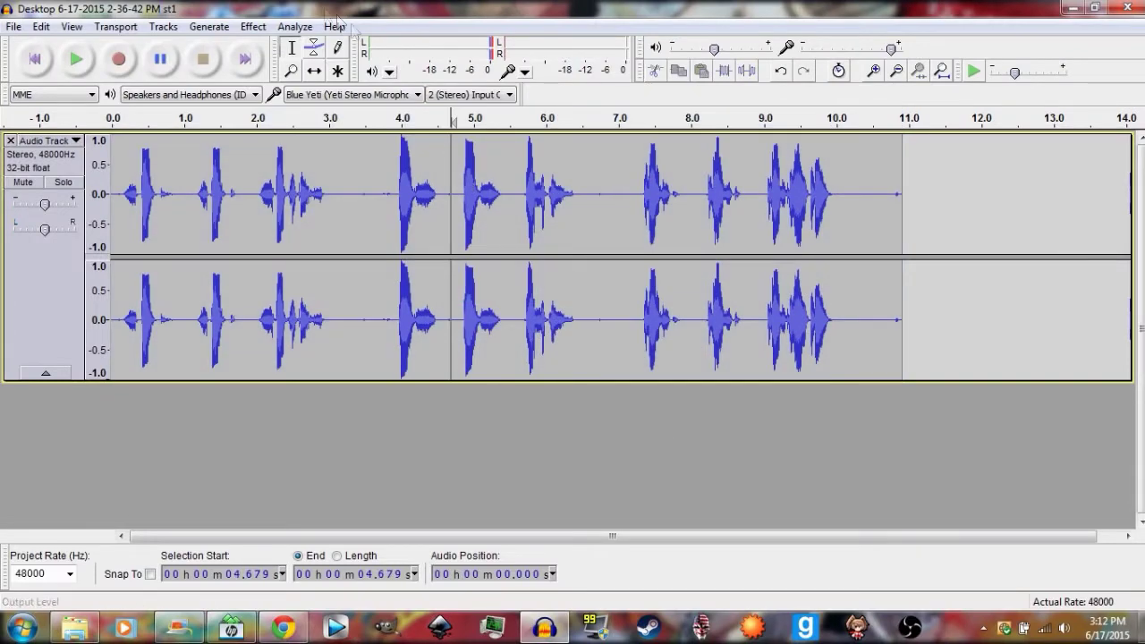
Apply the Bass Boost equalization curve to the whole track.
click(246, 30)
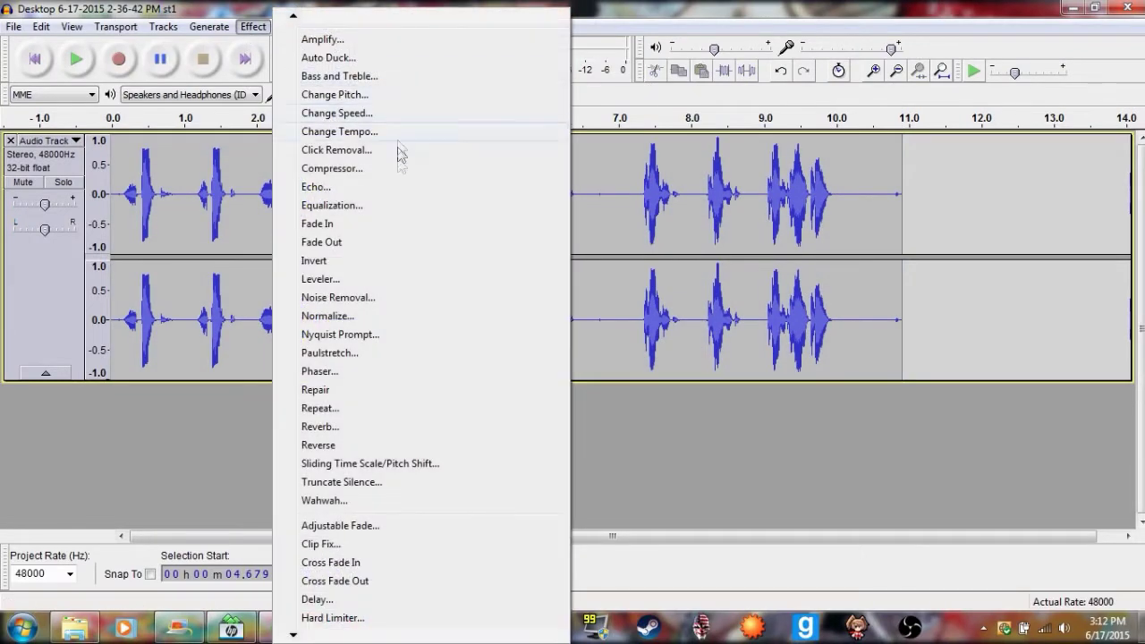
click(360, 202)
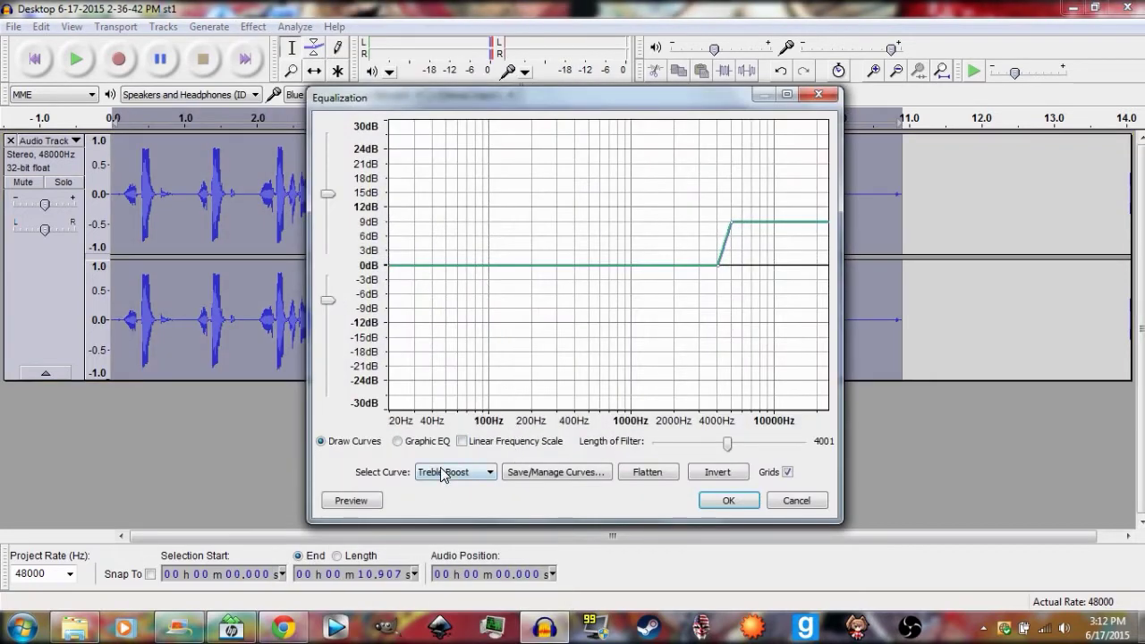
click(441, 473)
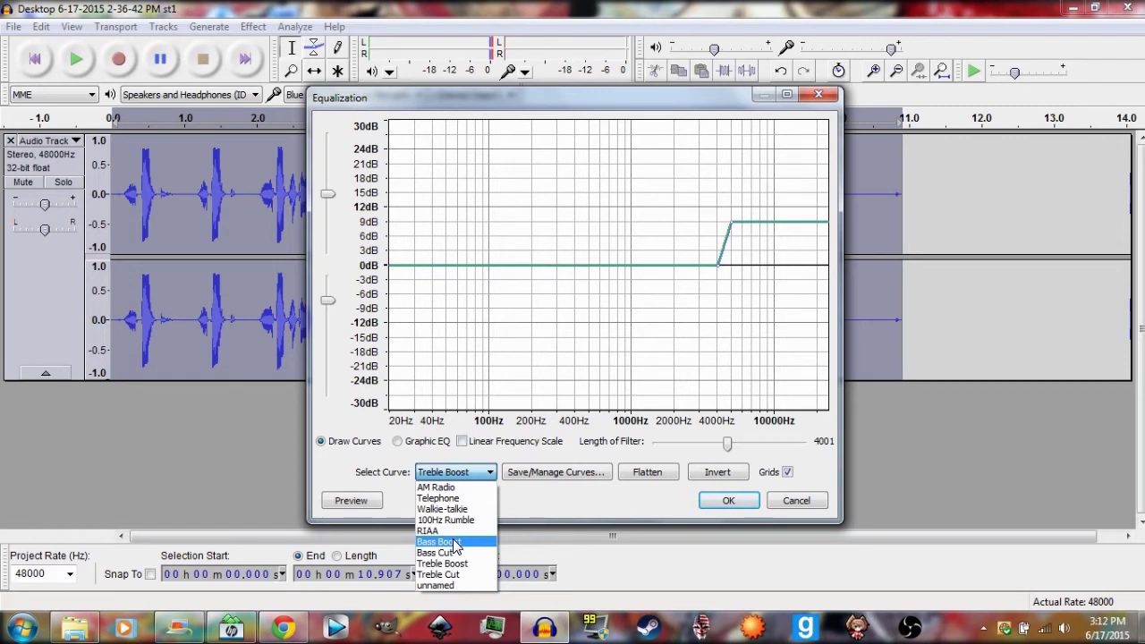
click(454, 543)
click(721, 502)
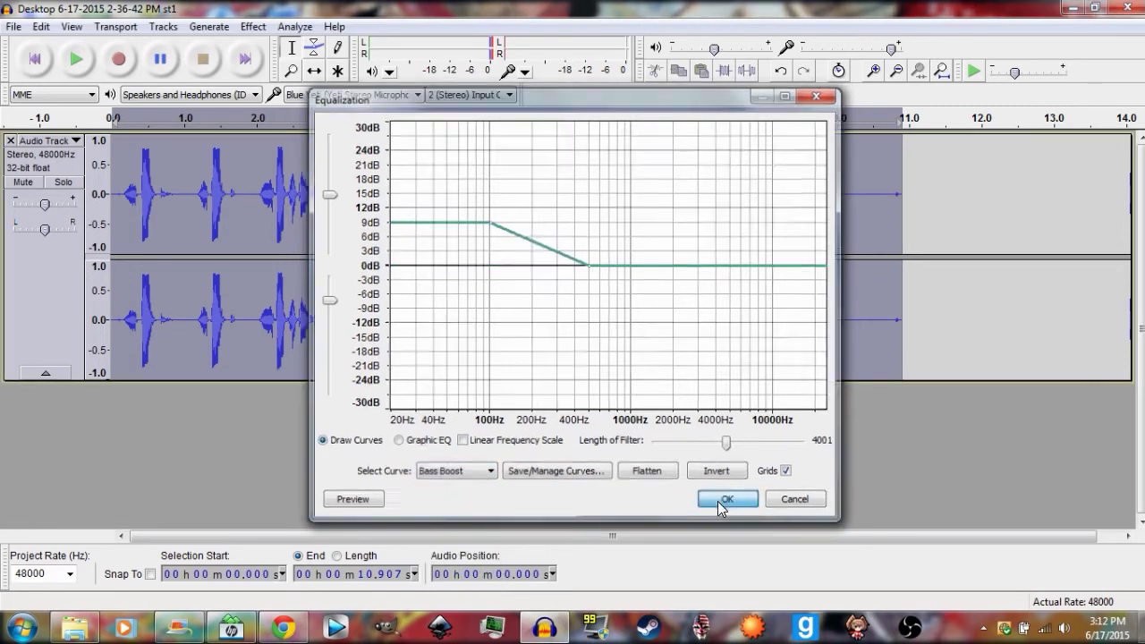
click(350, 201)
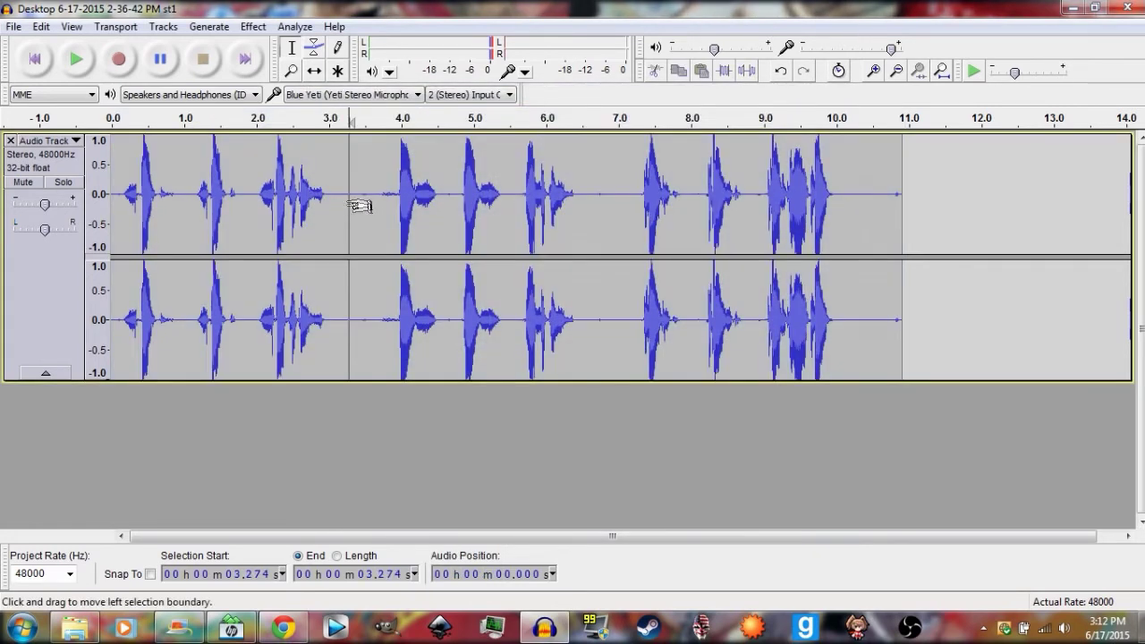
Apply the Treble Boost equalization curve to the whole track.
click(243, 27)
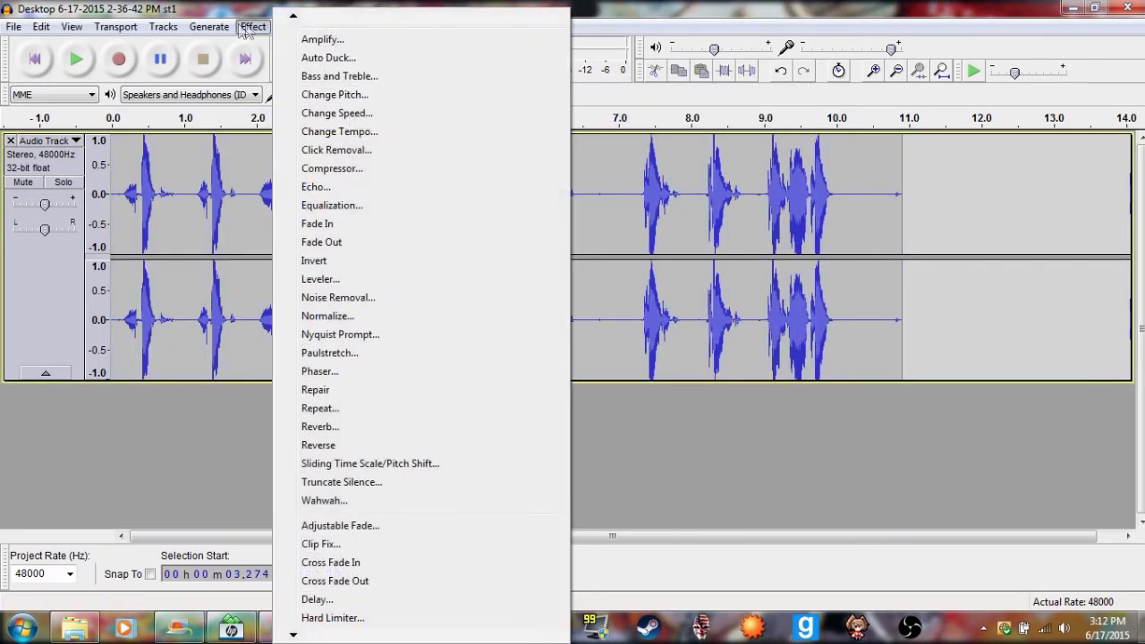
click(347, 208)
click(451, 471)
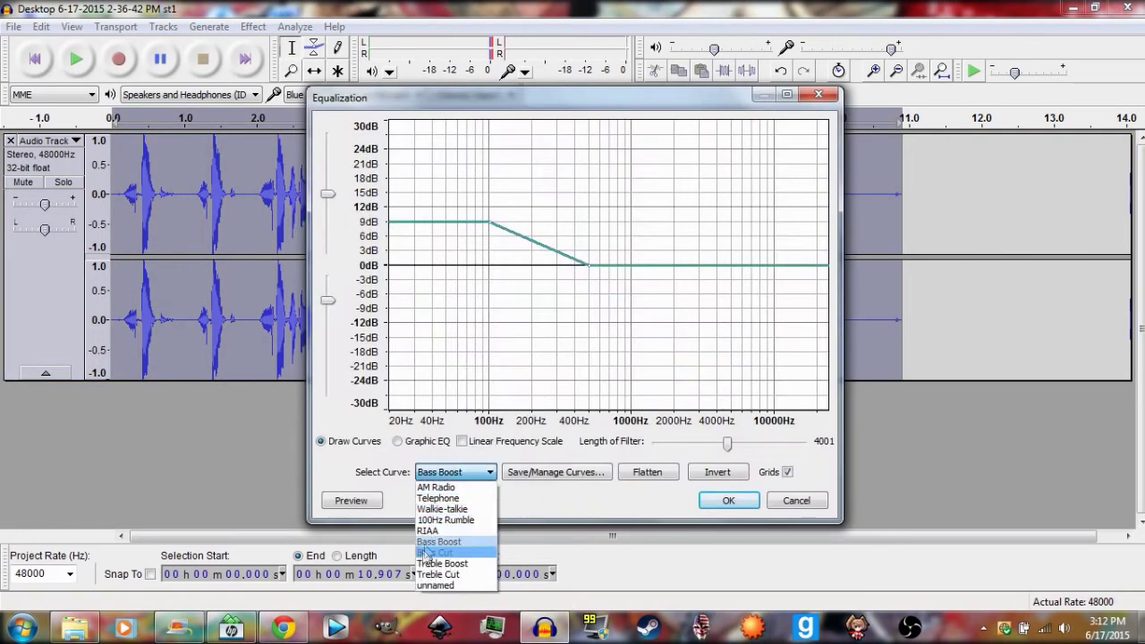
click(431, 563)
click(737, 499)
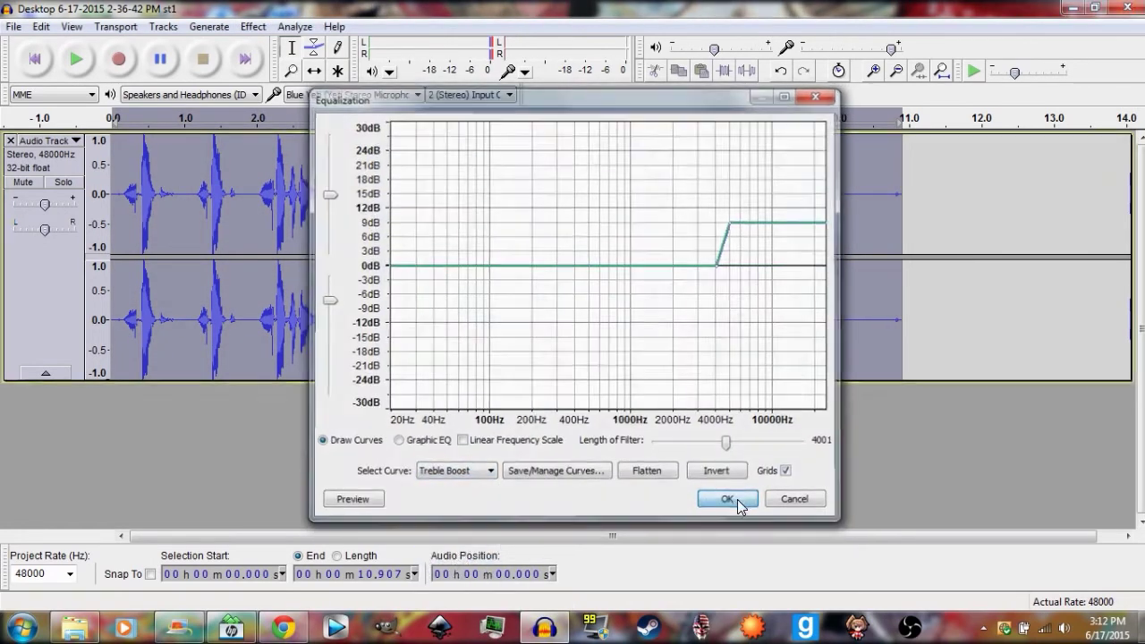
click(444, 204)
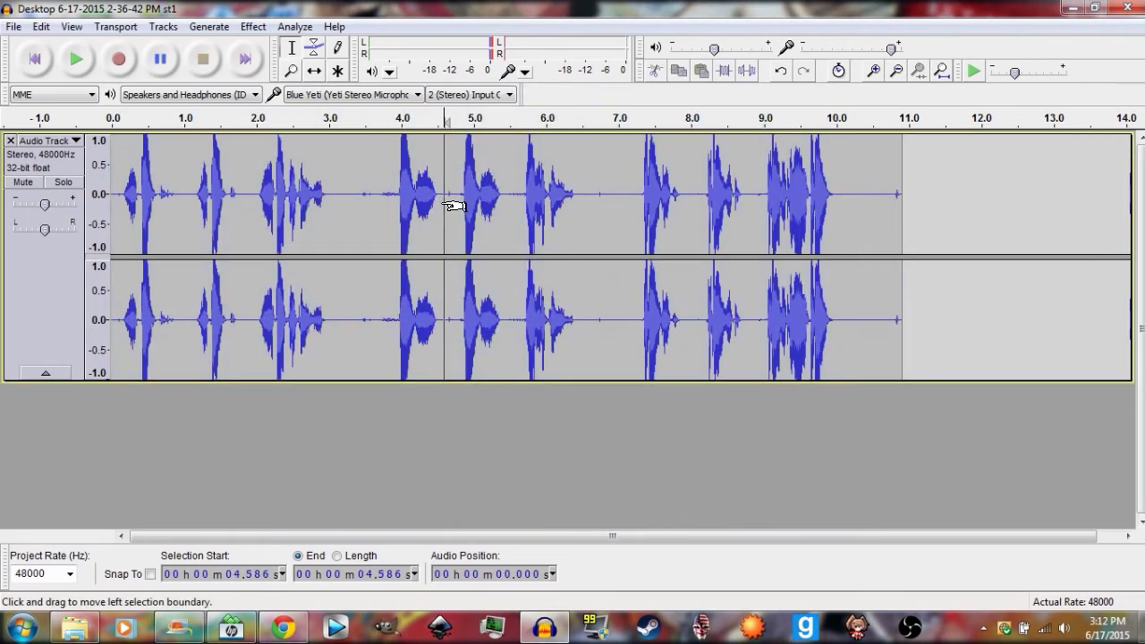
click(254, 27)
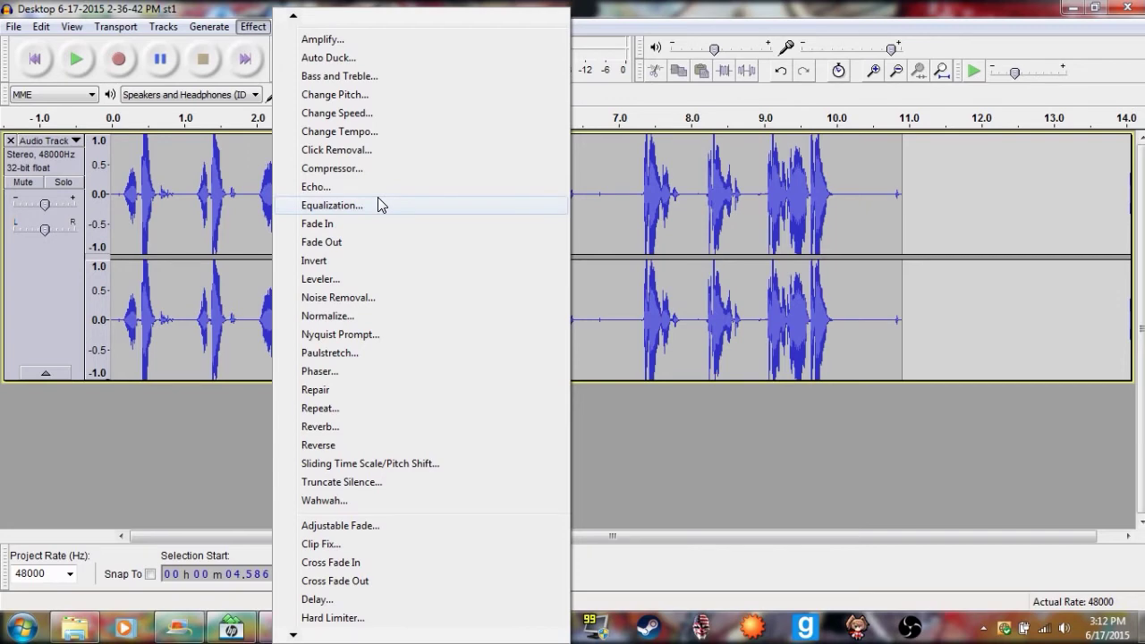
Normalize the track again to a -1.0 dB peak.
click(375, 315)
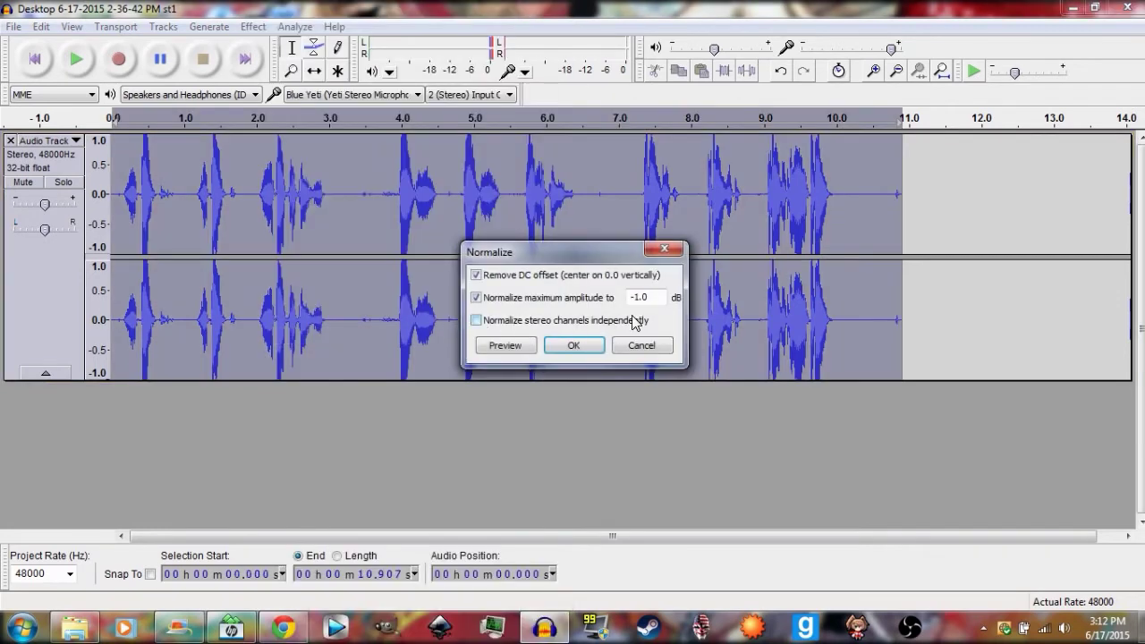
click(572, 347)
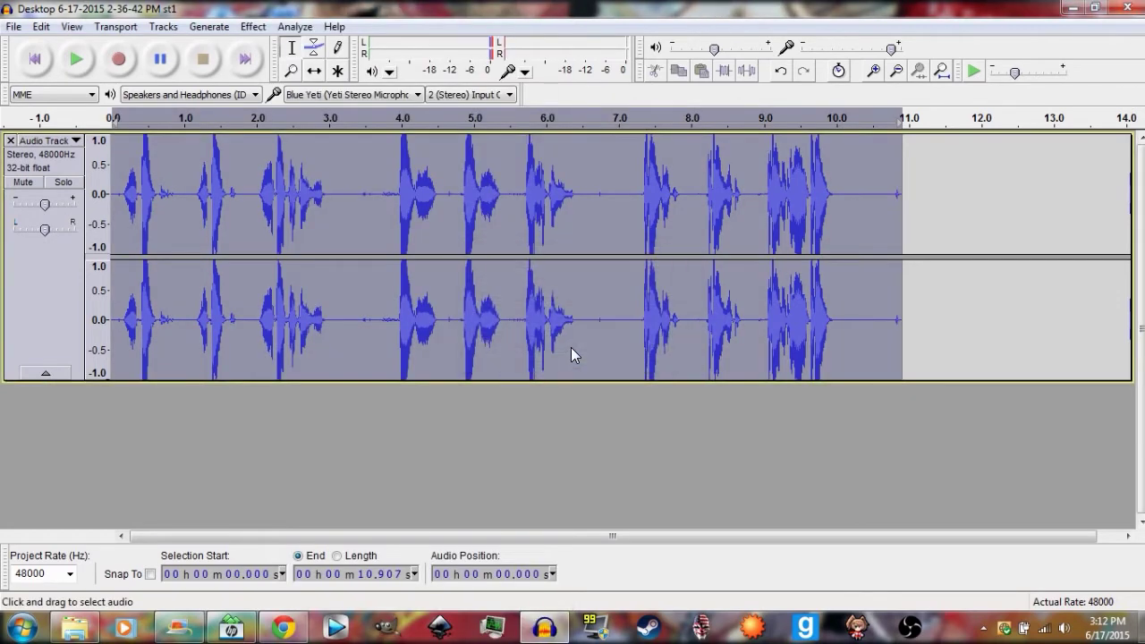
click(389, 195)
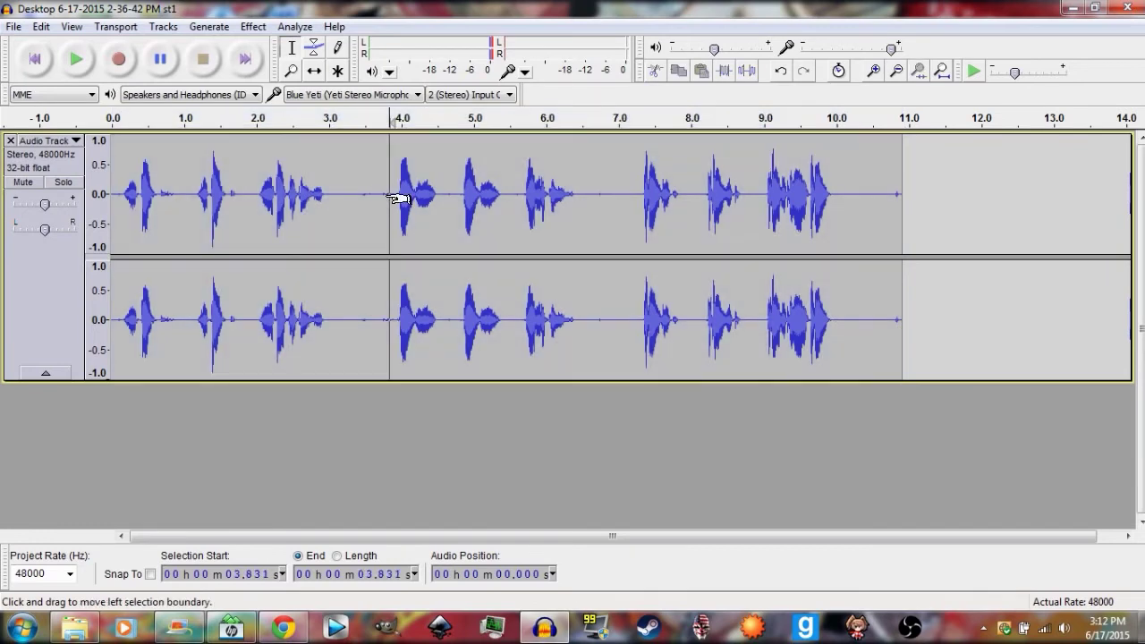
Apply a Hard Limiter with a -4.0 dB limit to the voice track.
click(253, 26)
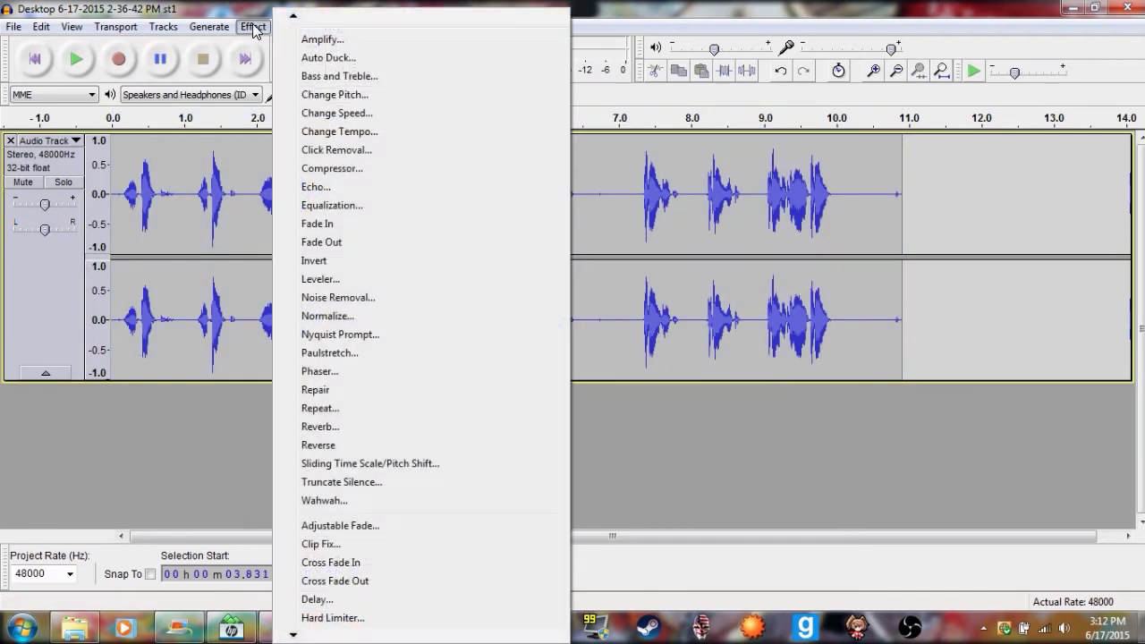
click(344, 617)
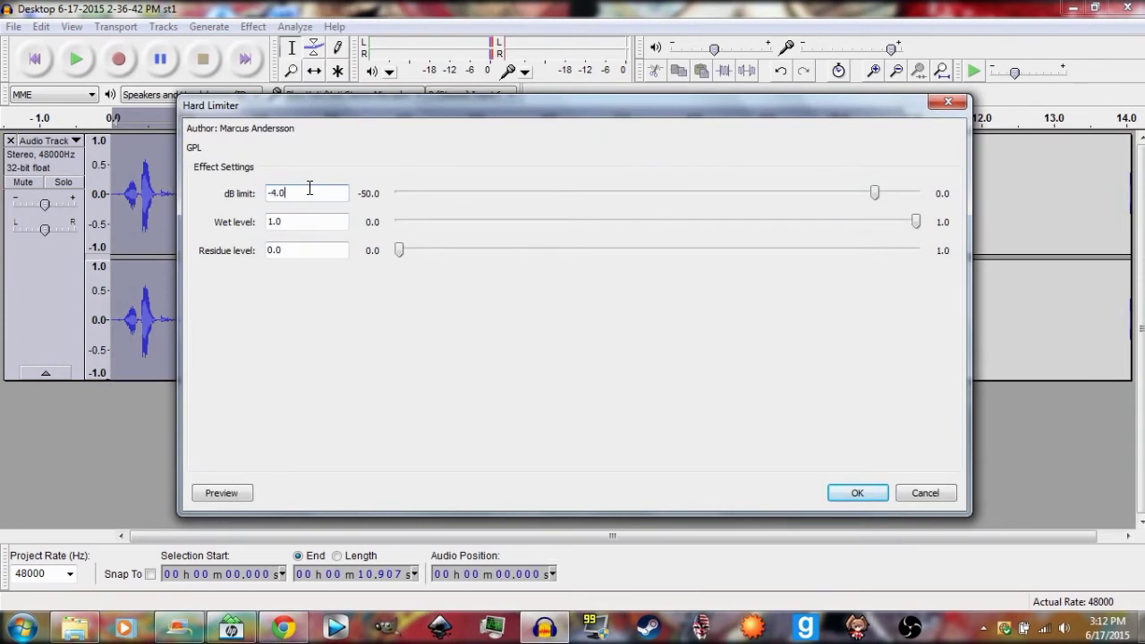
click(319, 251)
click(320, 223)
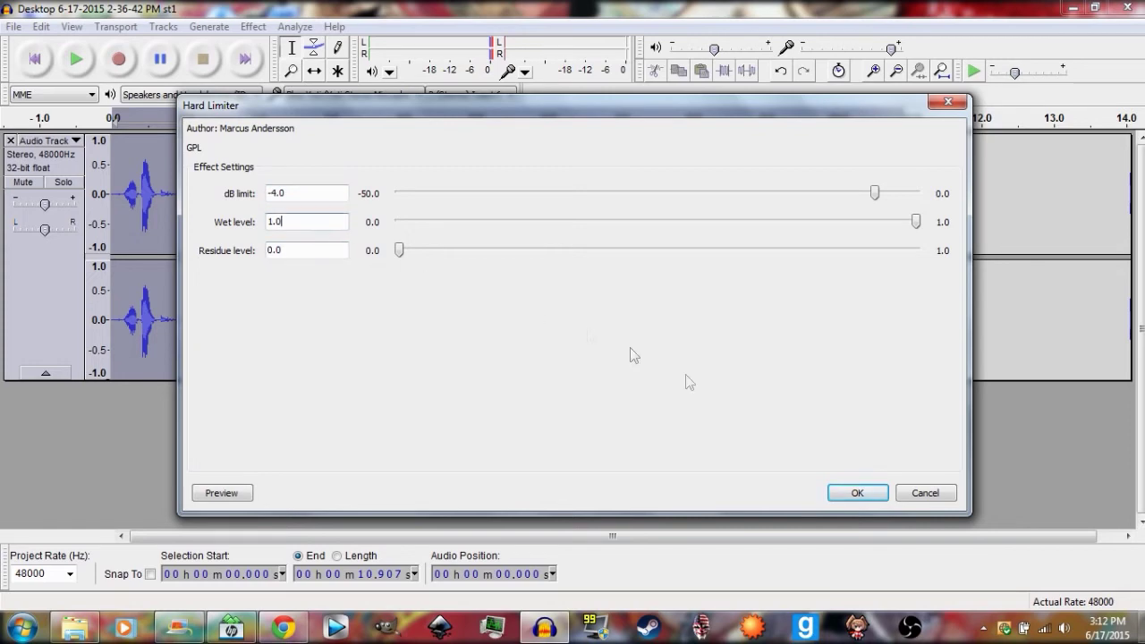
click(845, 497)
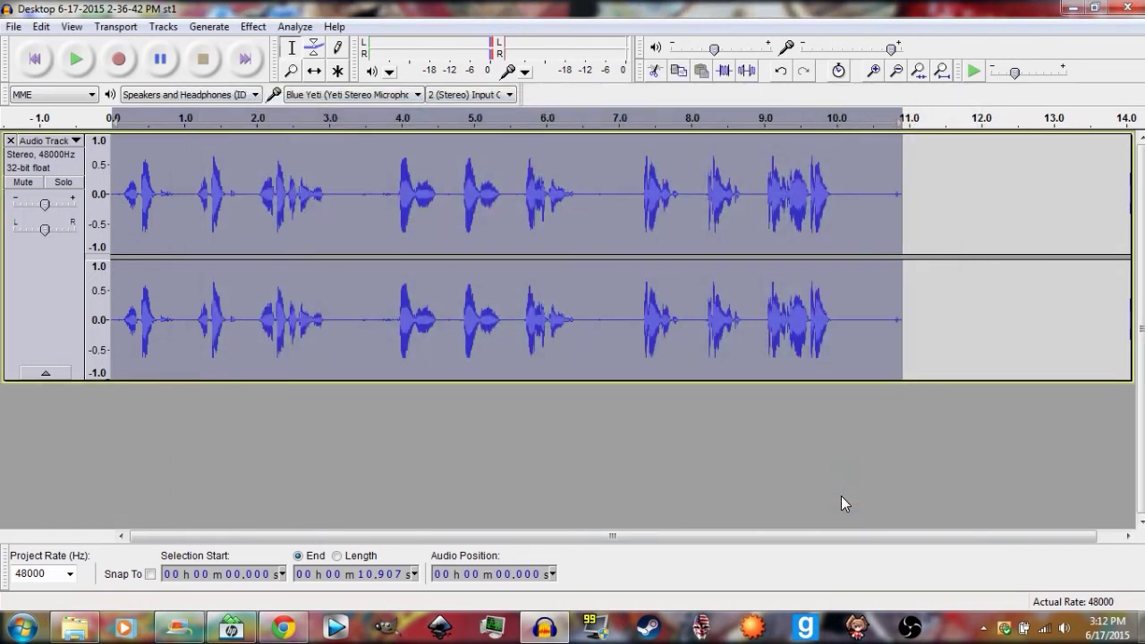
click(409, 198)
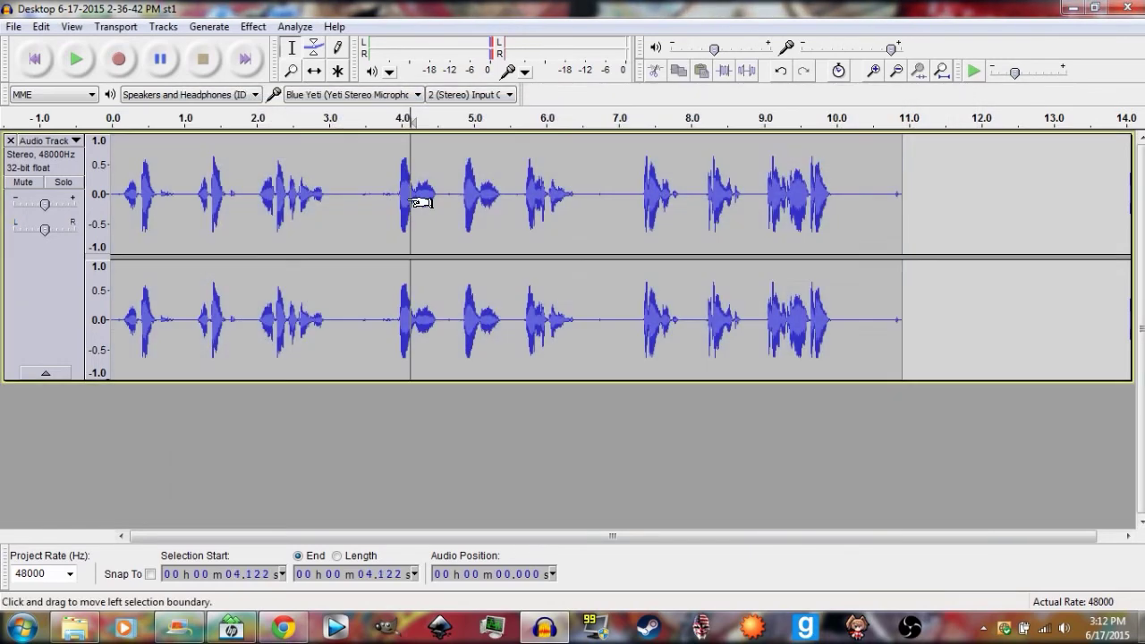
Apply the Normalize effect to the voice track.
click(254, 27)
click(347, 333)
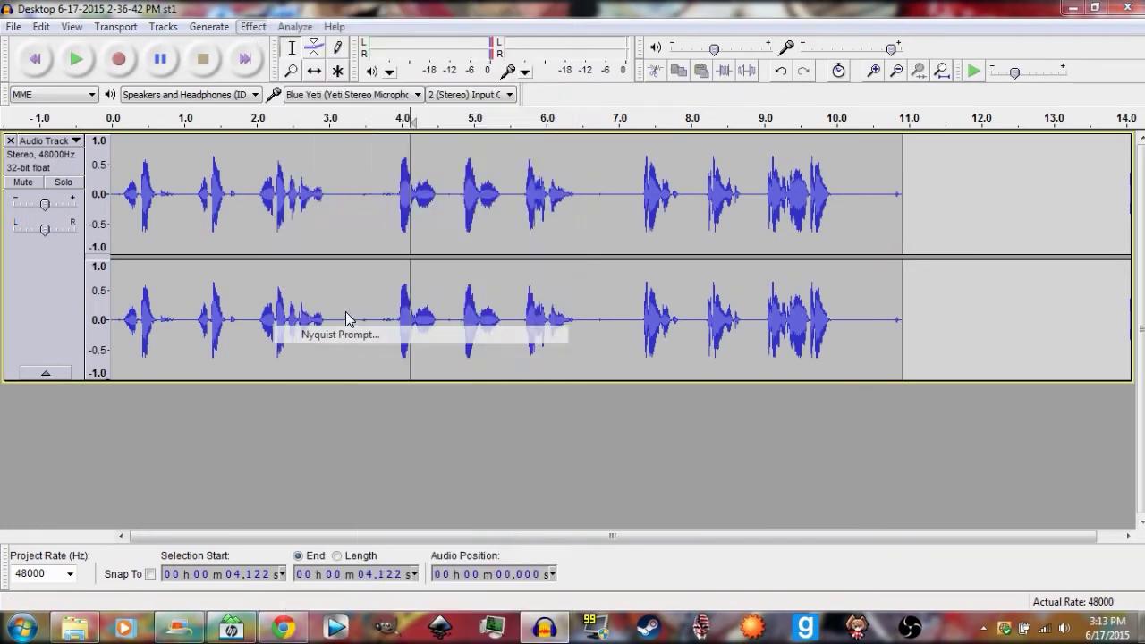
click(574, 346)
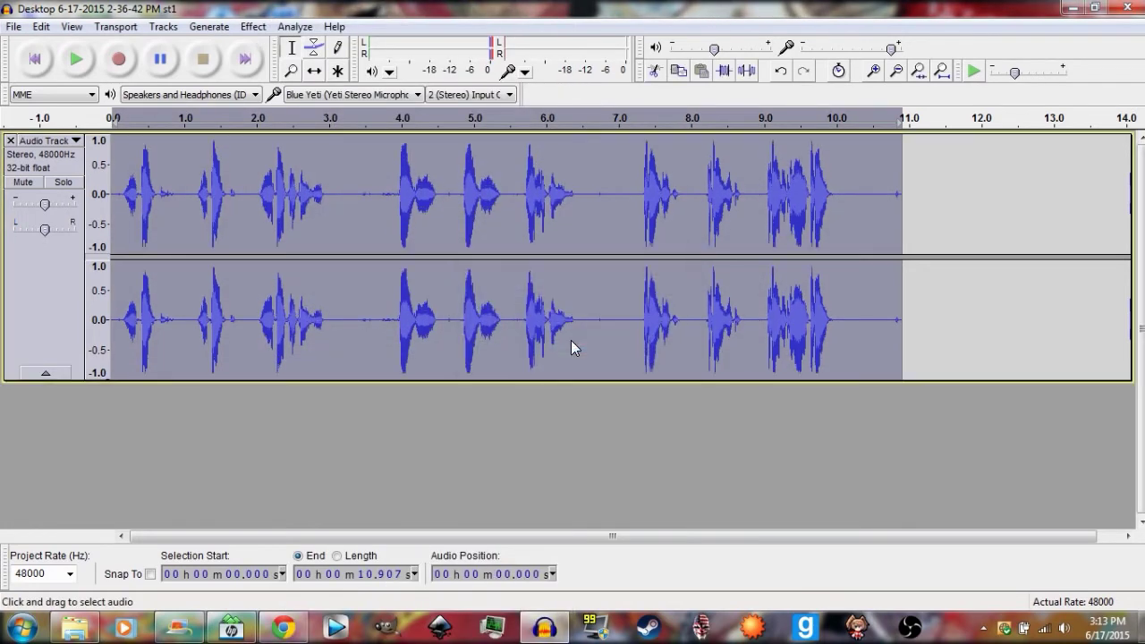
Play the normalized recording back from the start.
click(541, 191)
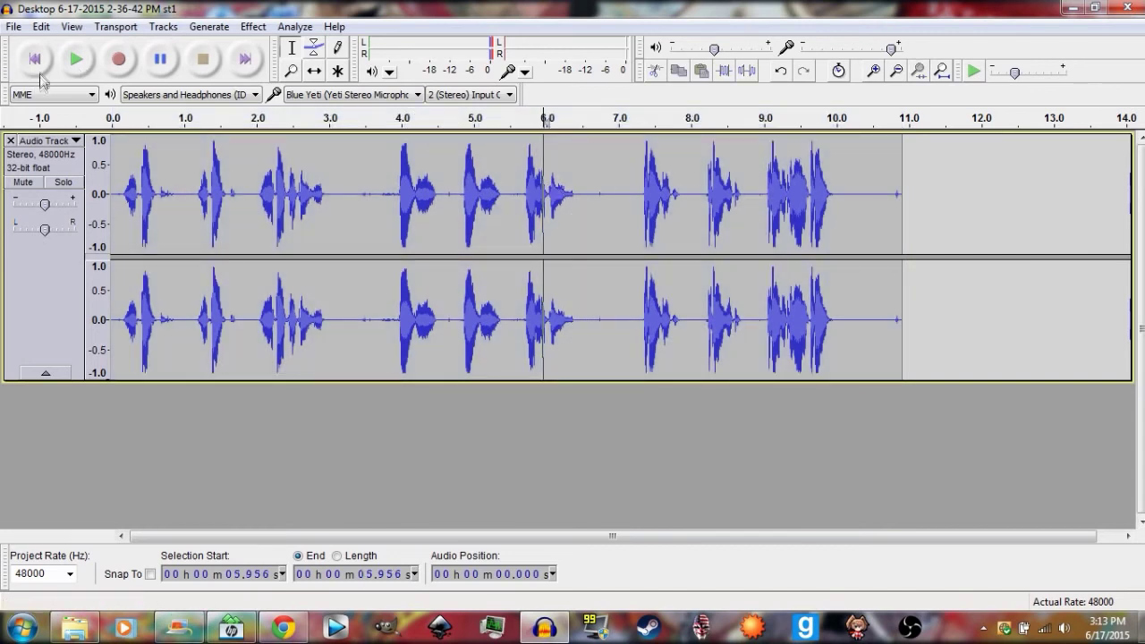
click(35, 58)
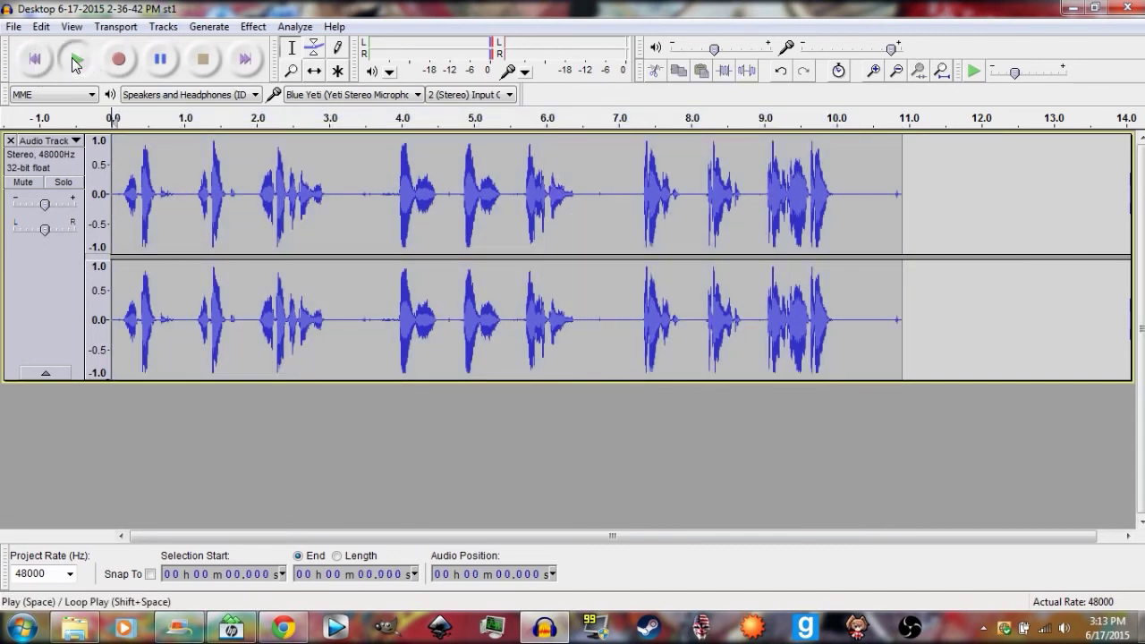
click(75, 61)
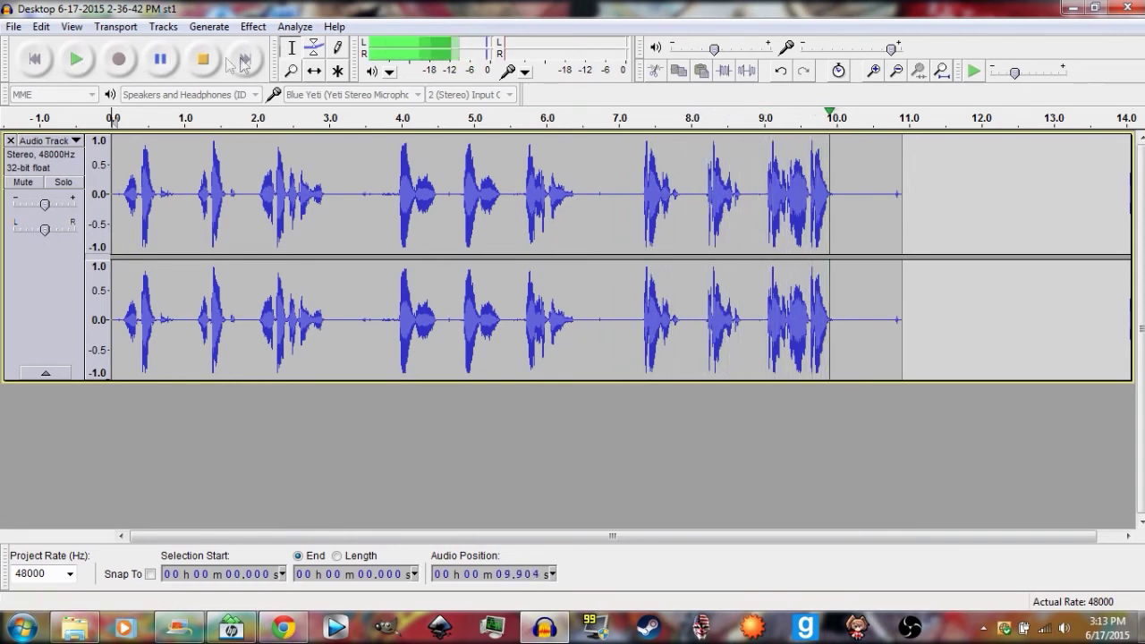
Delete the trailing silence from 10.37 s to the end of the track.
click(315, 190)
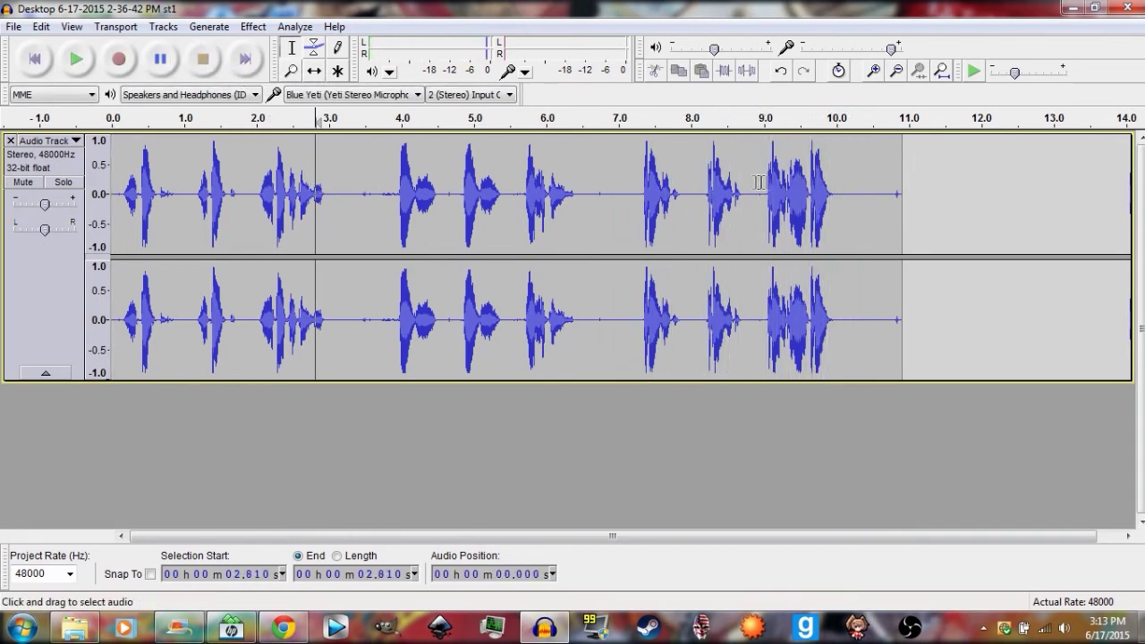
drag(863, 194, 934, 193)
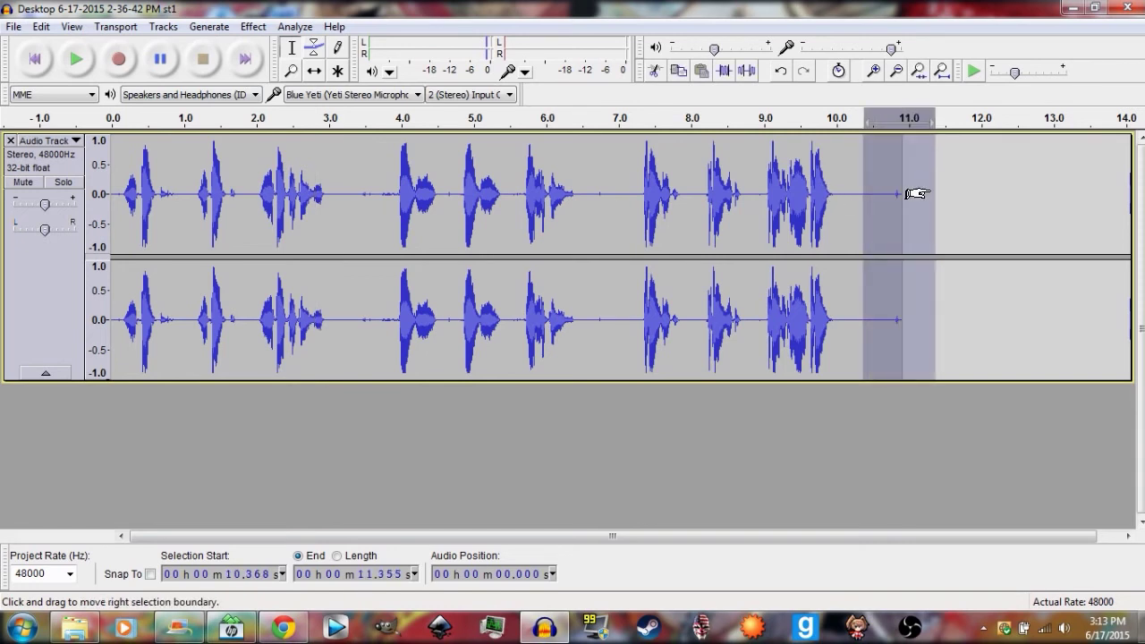
key(Delete)
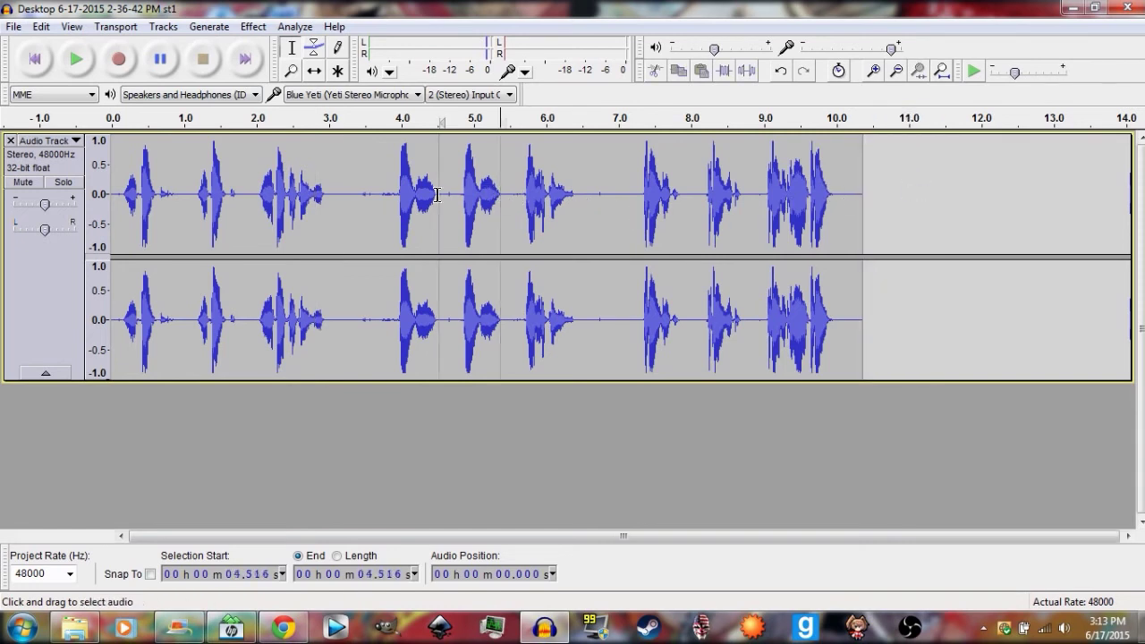
Spot-check the trimmed track at about 1.4, 0.24 and 3.3 s, then bring up the File menu.
click(214, 211)
click(131, 197)
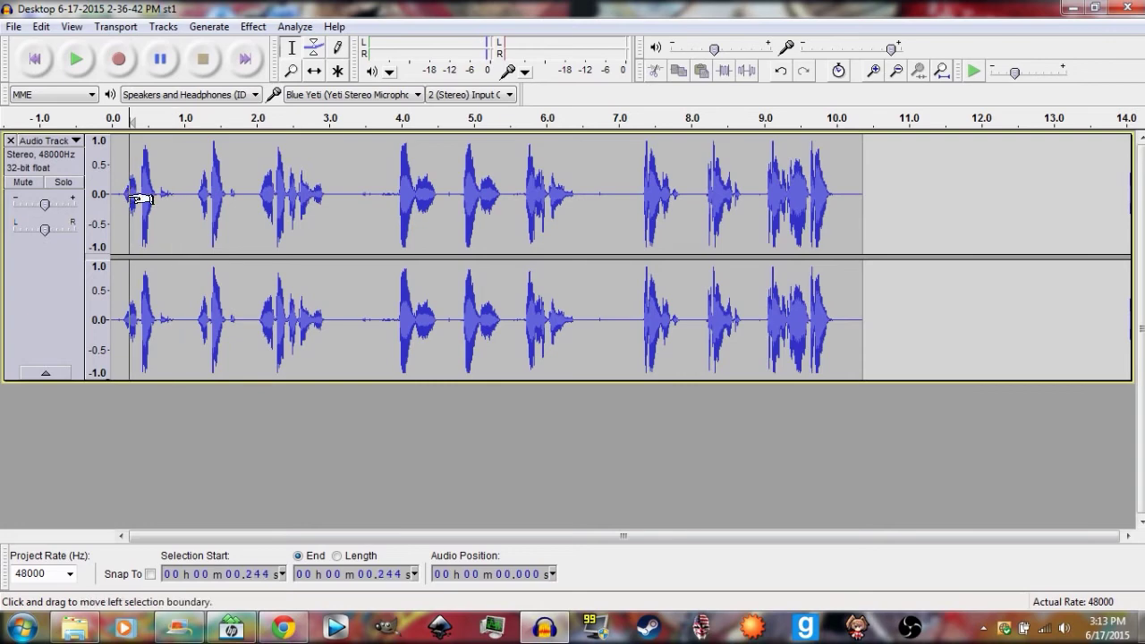
click(354, 249)
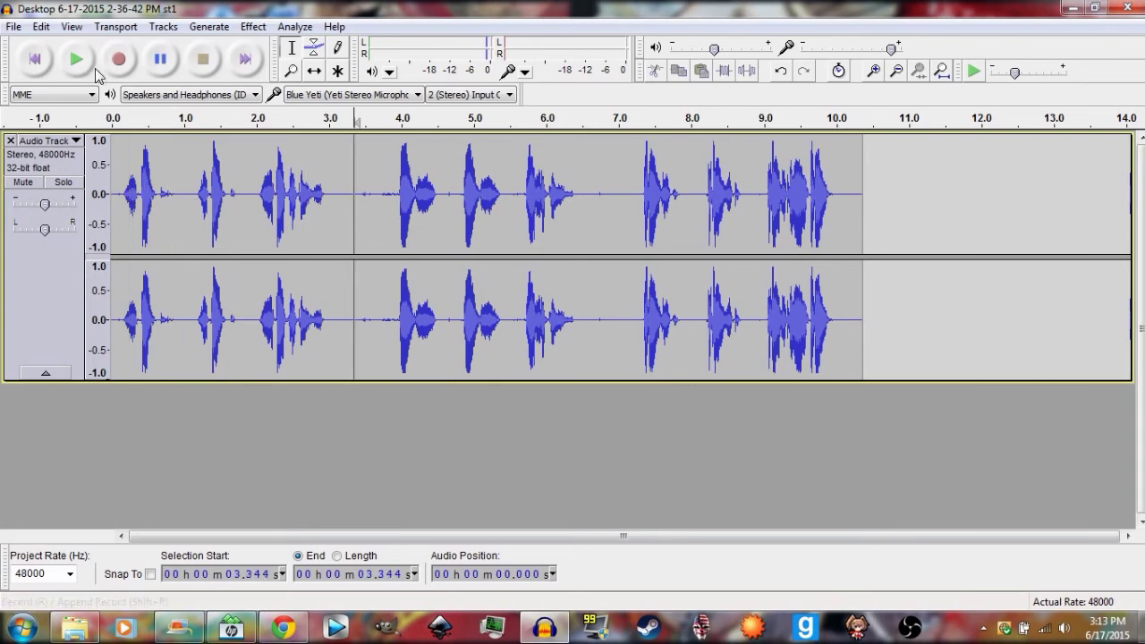
click(14, 27)
Export the track as audacity-2 in WAV (Microsoft) signed 16-bit PCM format.
click(68, 260)
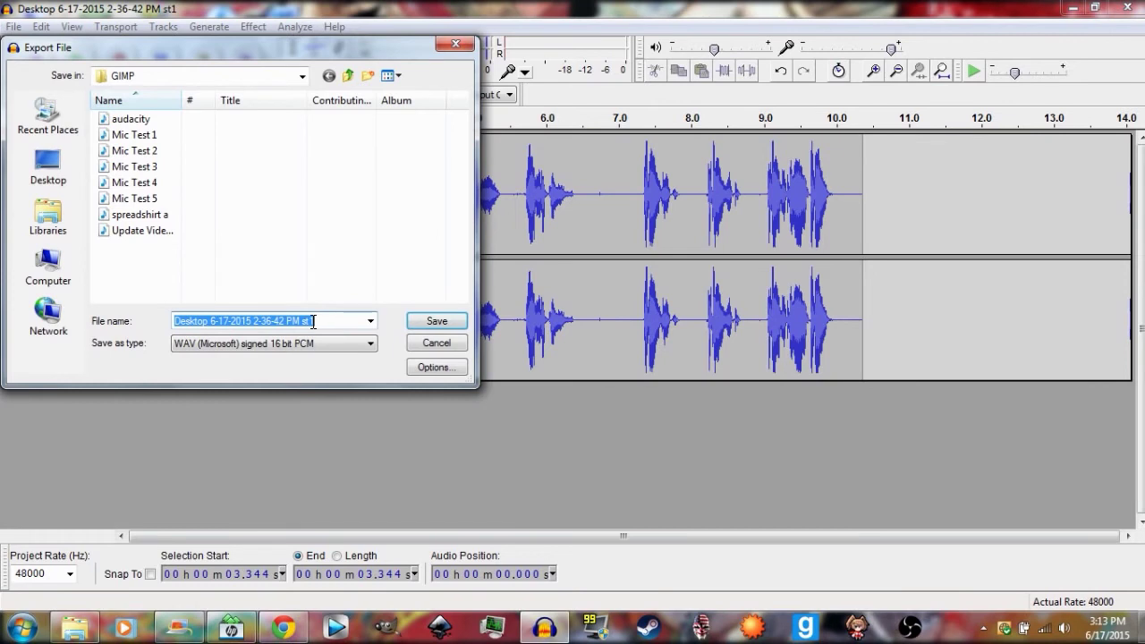
text(audac)
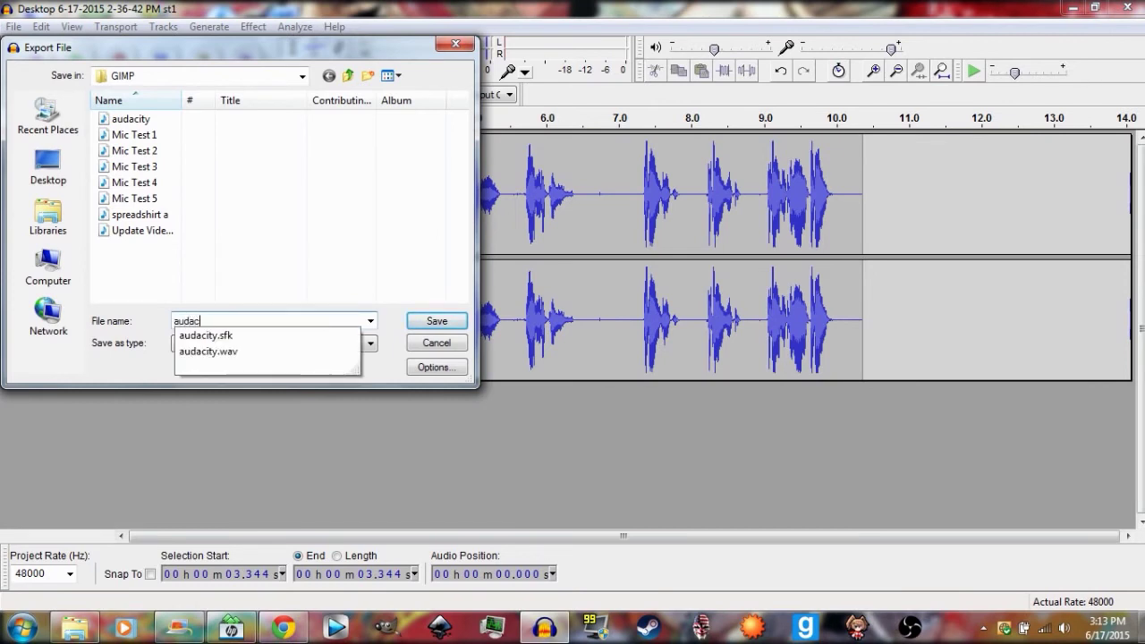
text(ity-)
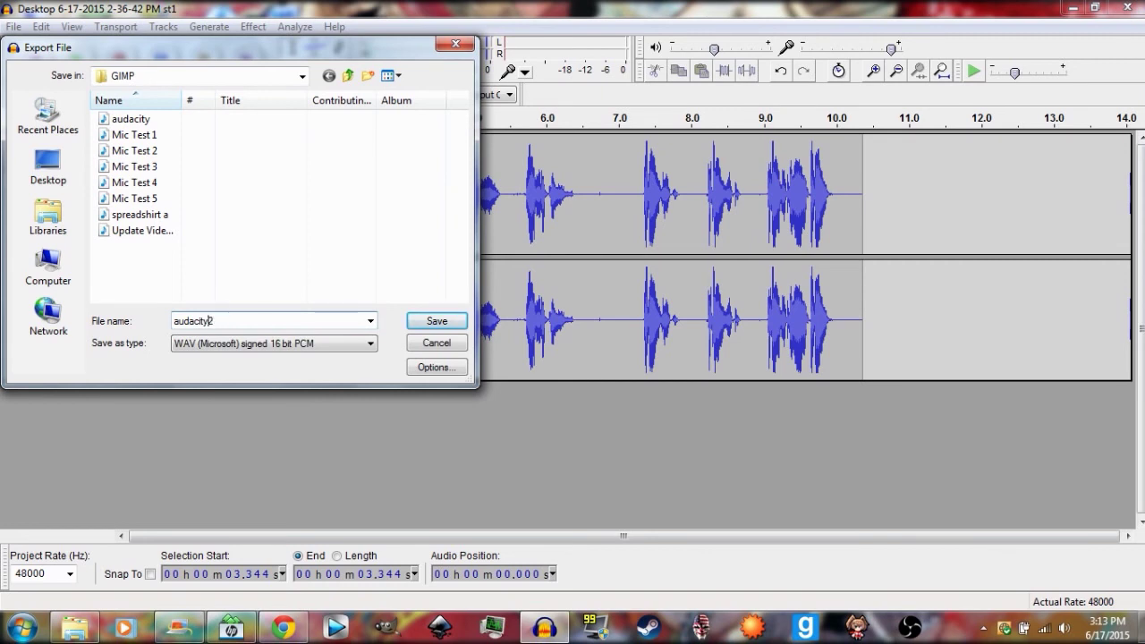
text(2)
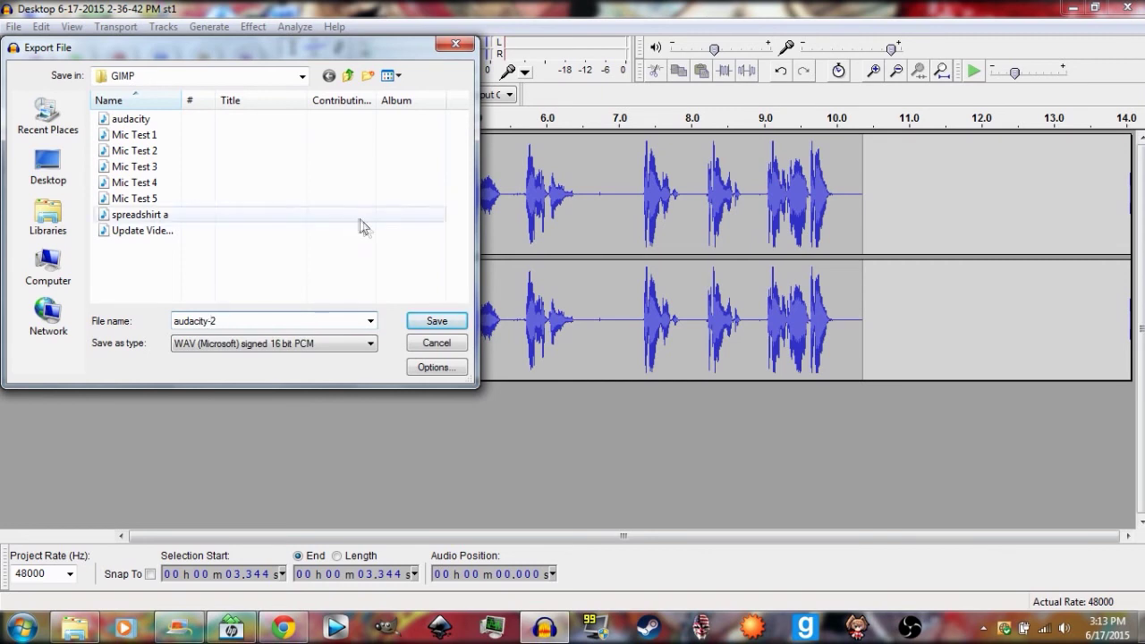
click(319, 344)
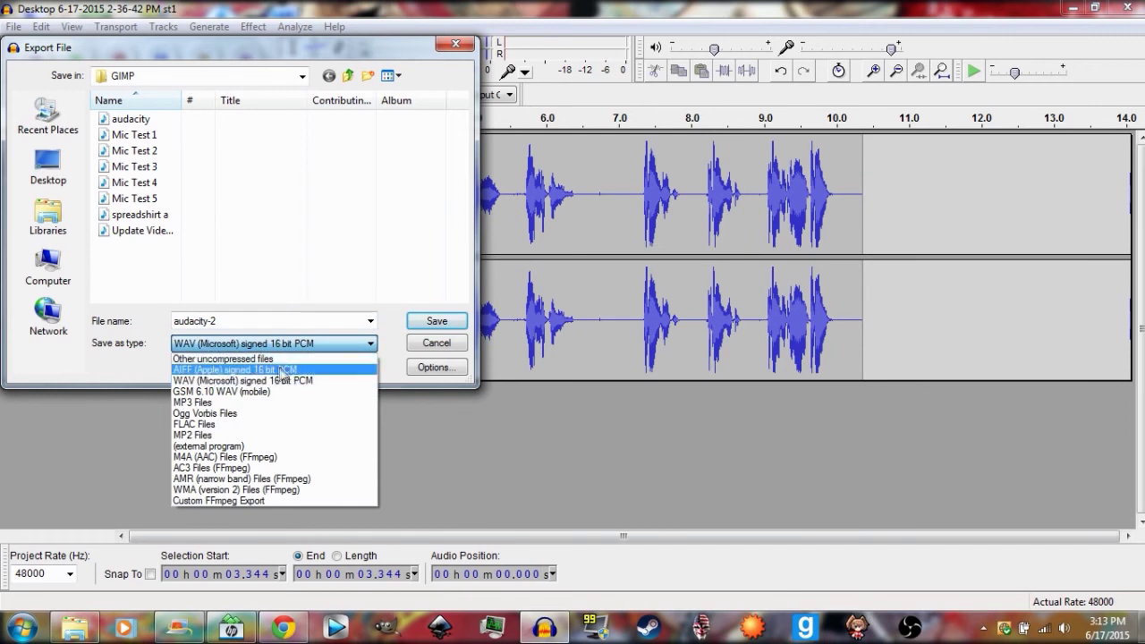
click(318, 341)
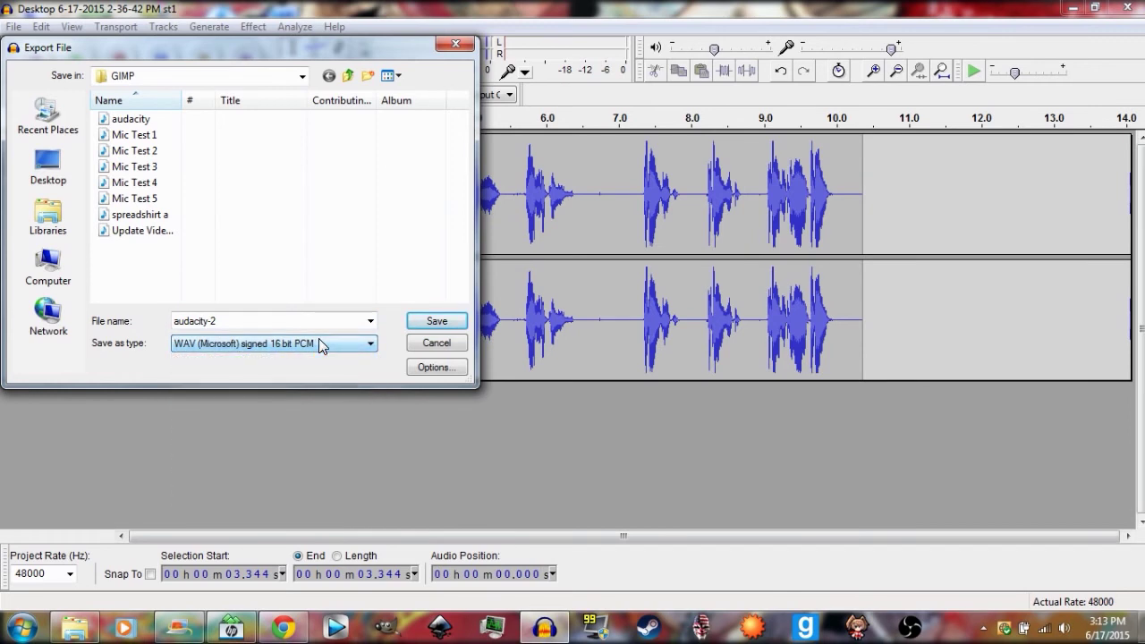
click(436, 321)
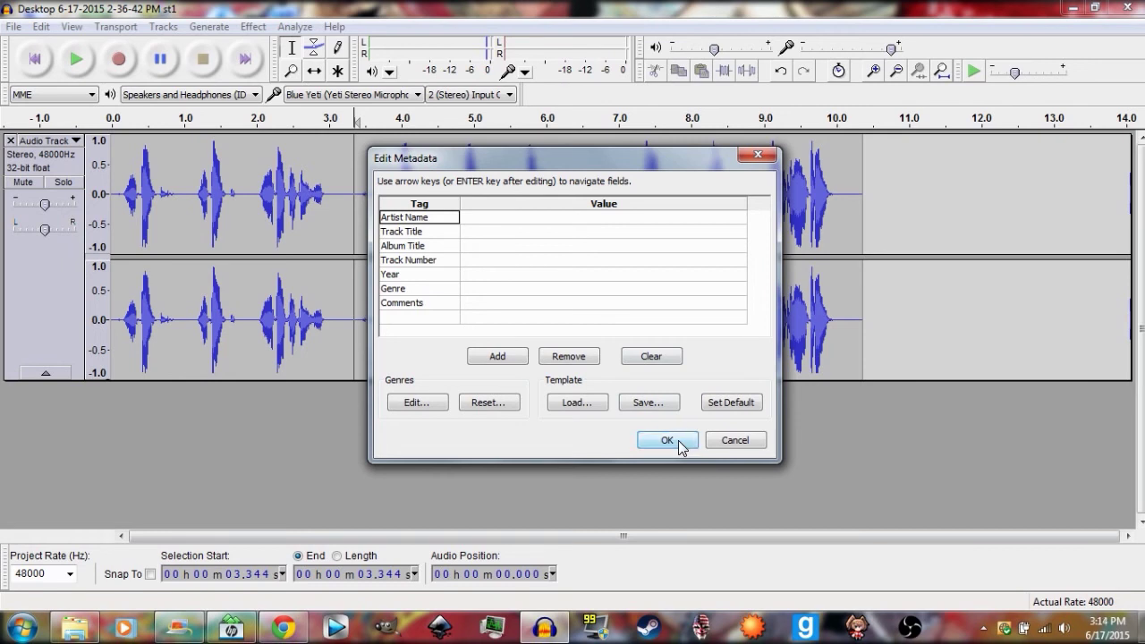
Finish the export with empty metadata tags and review the track at several points.
click(678, 440)
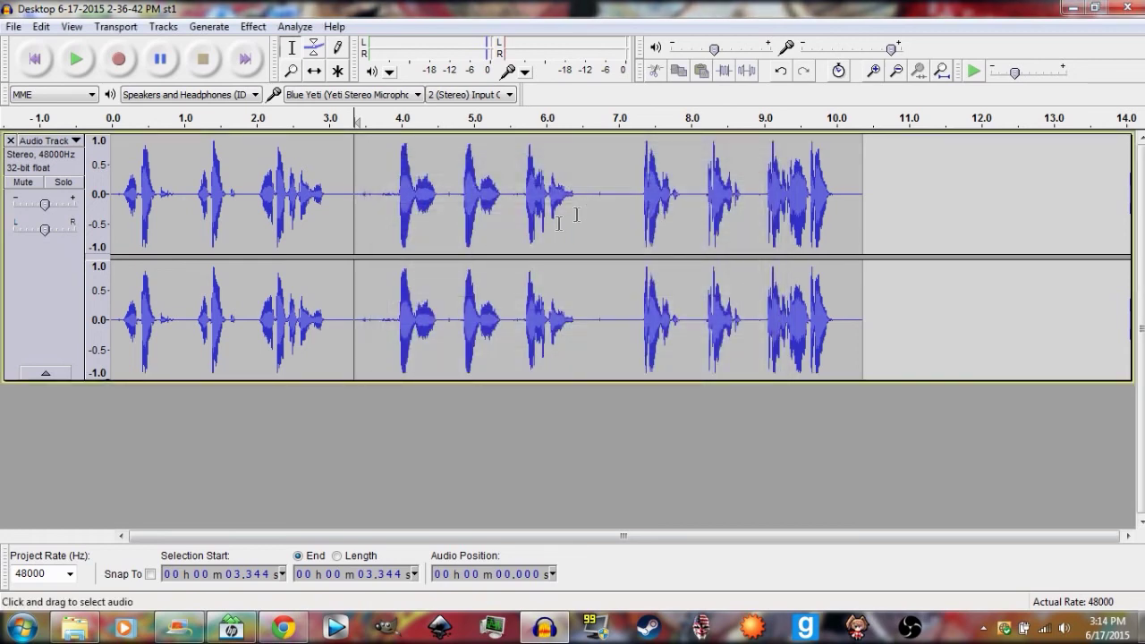
click(339, 215)
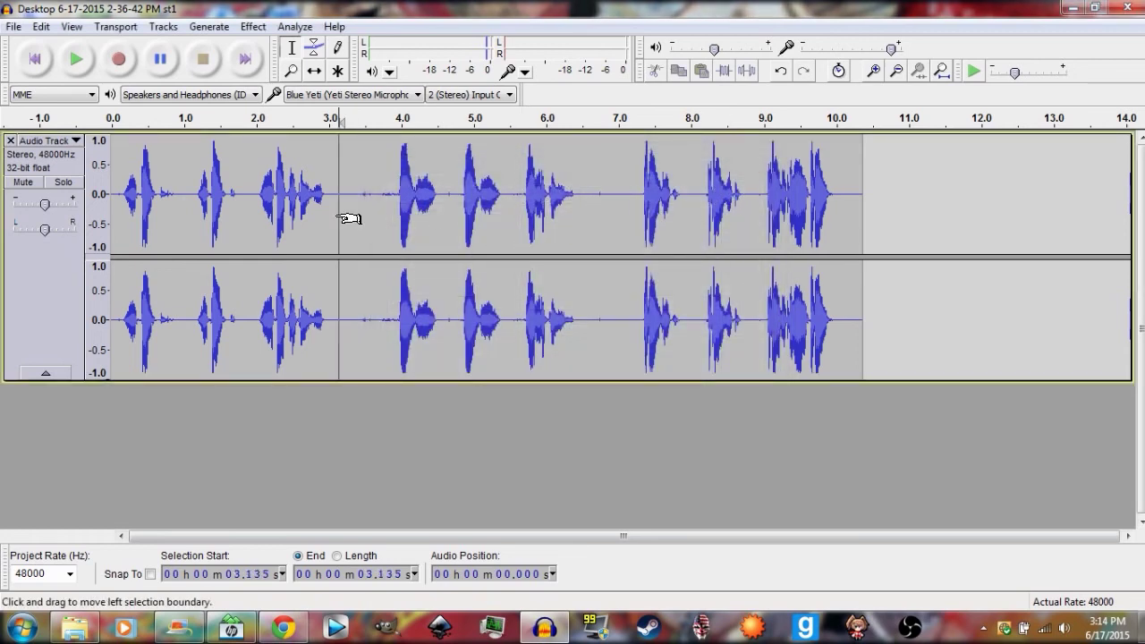
click(861, 179)
click(706, 191)
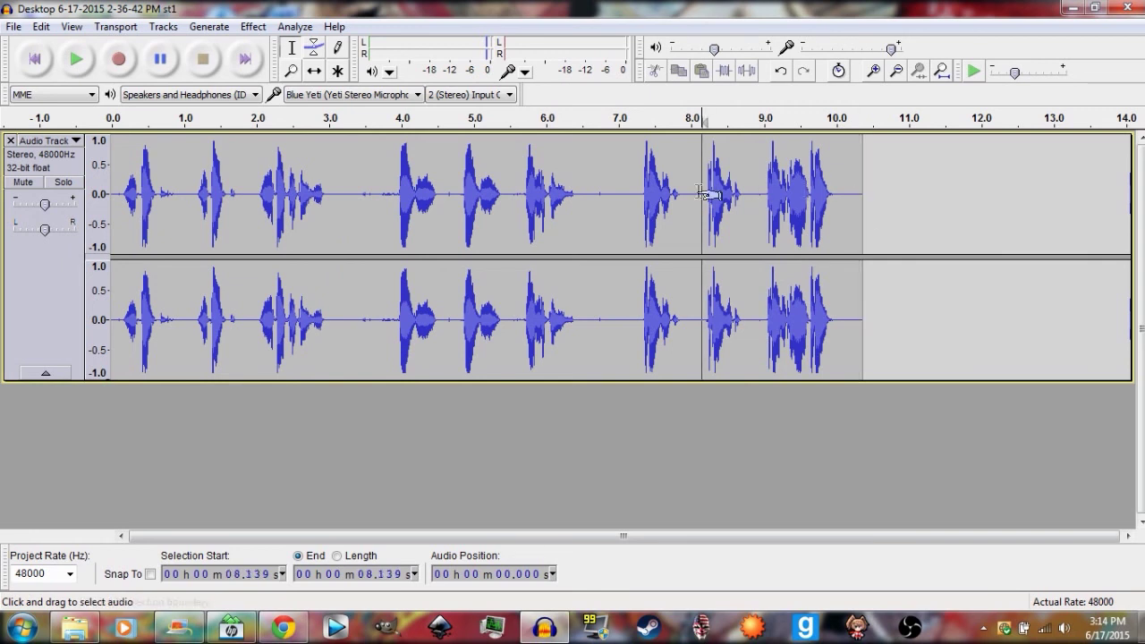
click(363, 209)
Remove the audio track from the project and close the Audacity window.
click(564, 190)
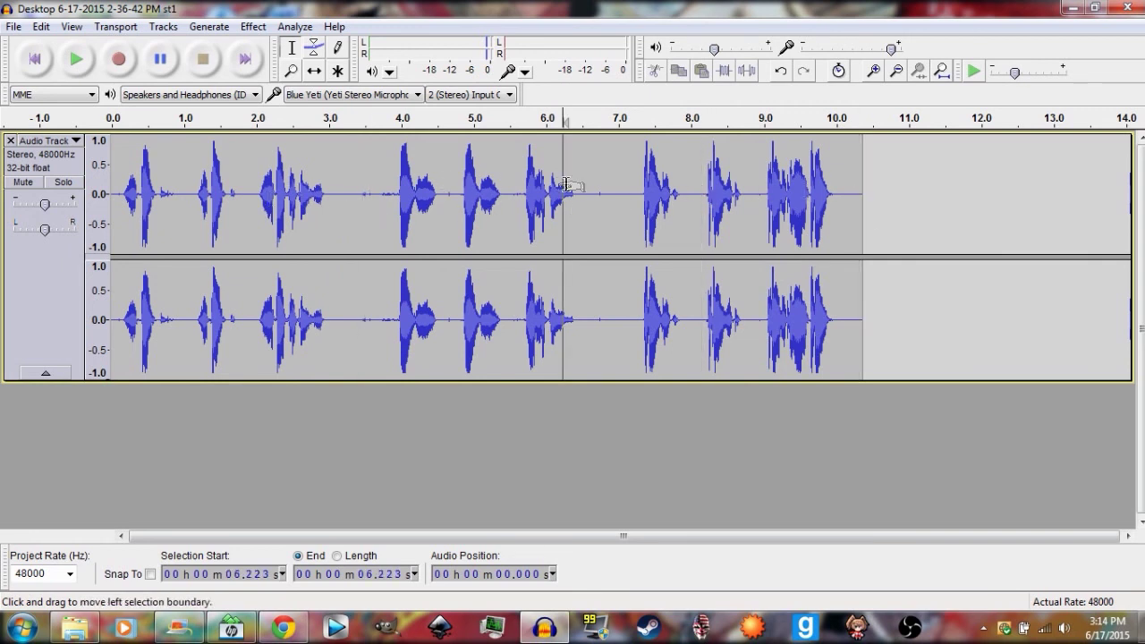
click(233, 198)
click(454, 202)
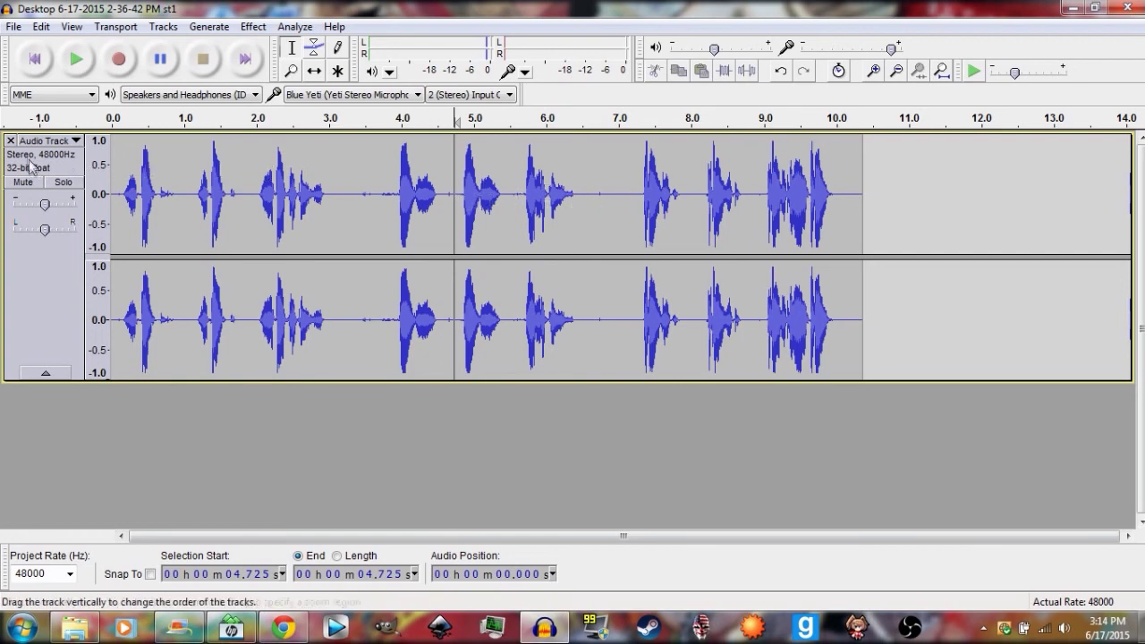
click(10, 140)
click(1124, 7)
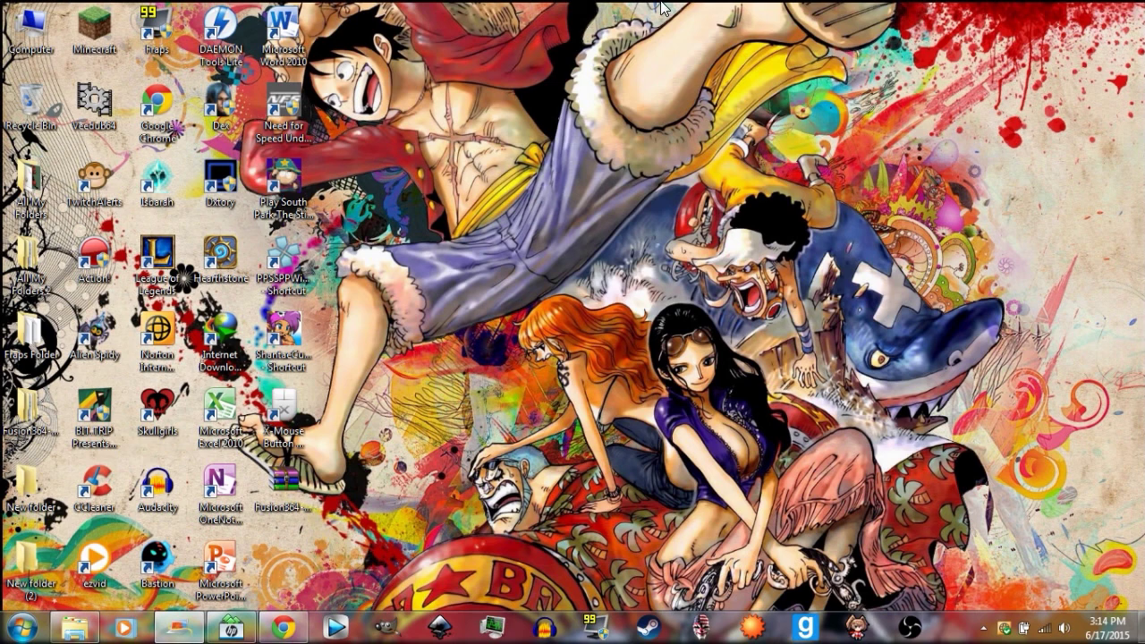
Drag-select the desktop icons, then deselect them by clicking empty wallpaper.
drag(457, 3, 2, 609)
click(596, 89)
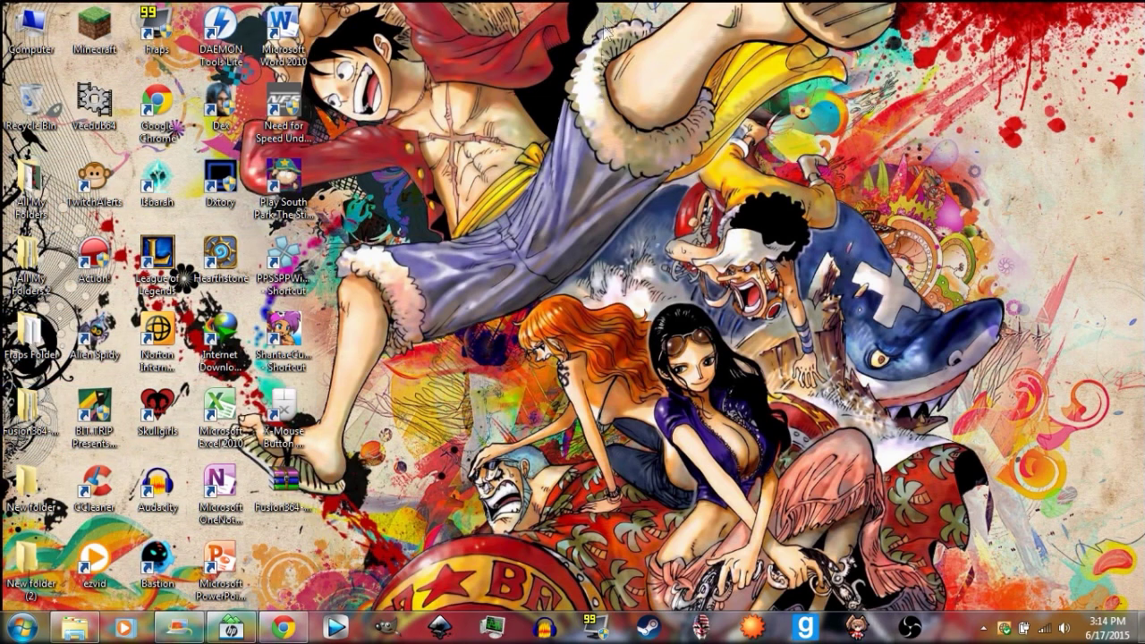